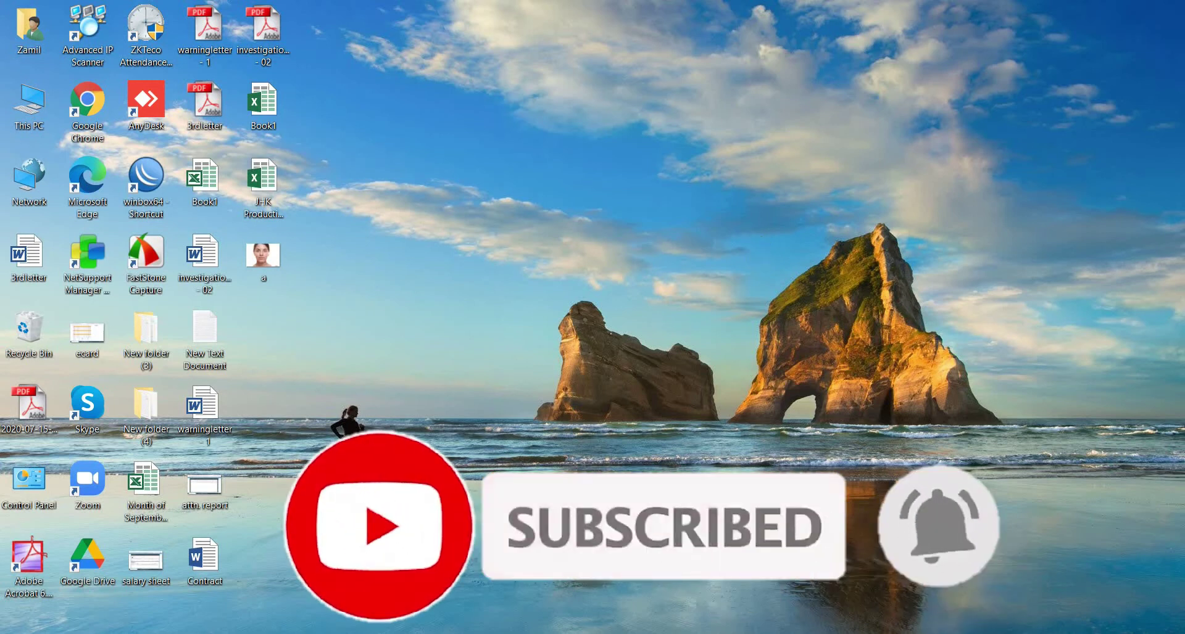
Bring up the Windows Start menu to see the installed programs
{"action": "key", "text": "super"}
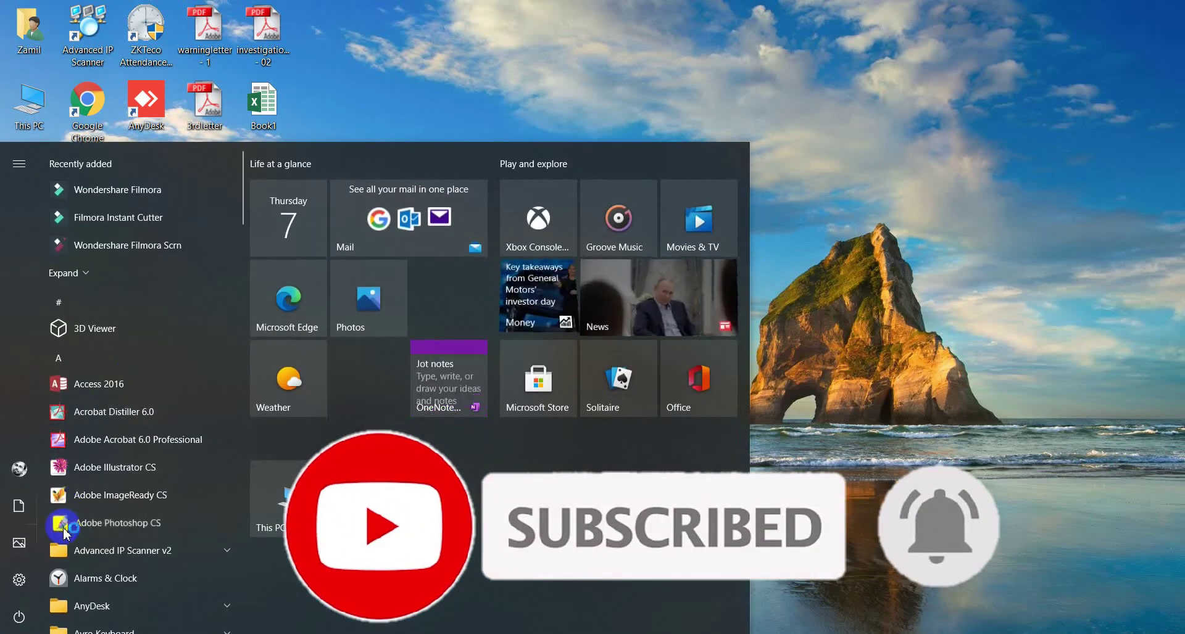
Launch Adobe Photoshop CS from the Start menu and postpone product registration
{"action": "left_click", "coordinate": [64, 528]}
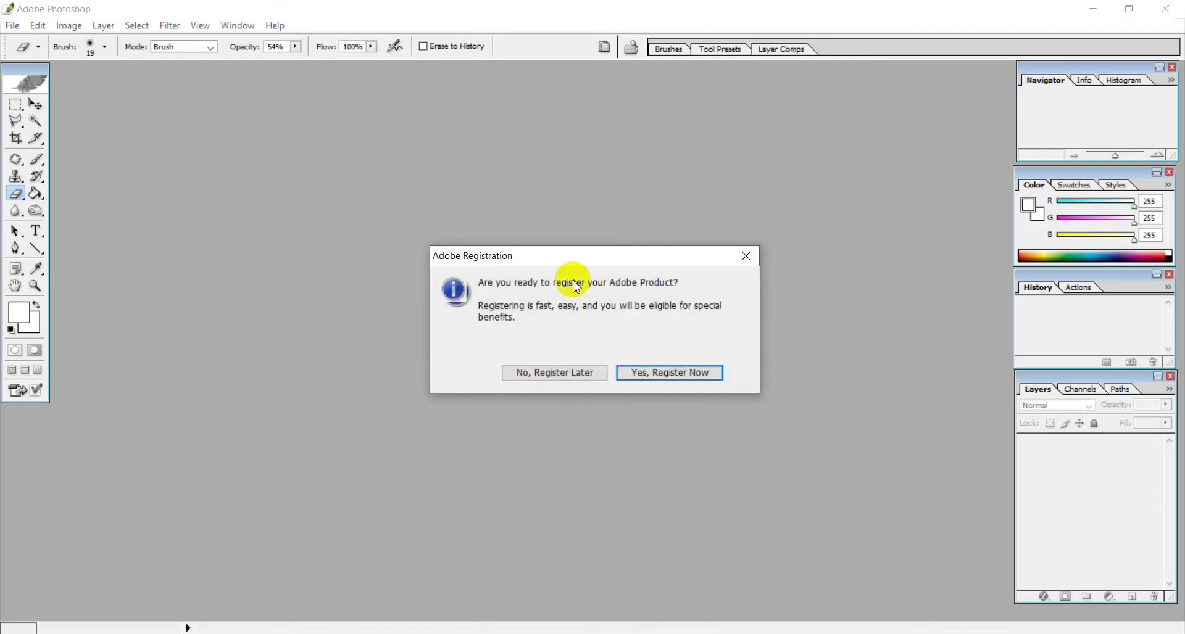
{"action": "left_click", "coordinate": [557, 376]}
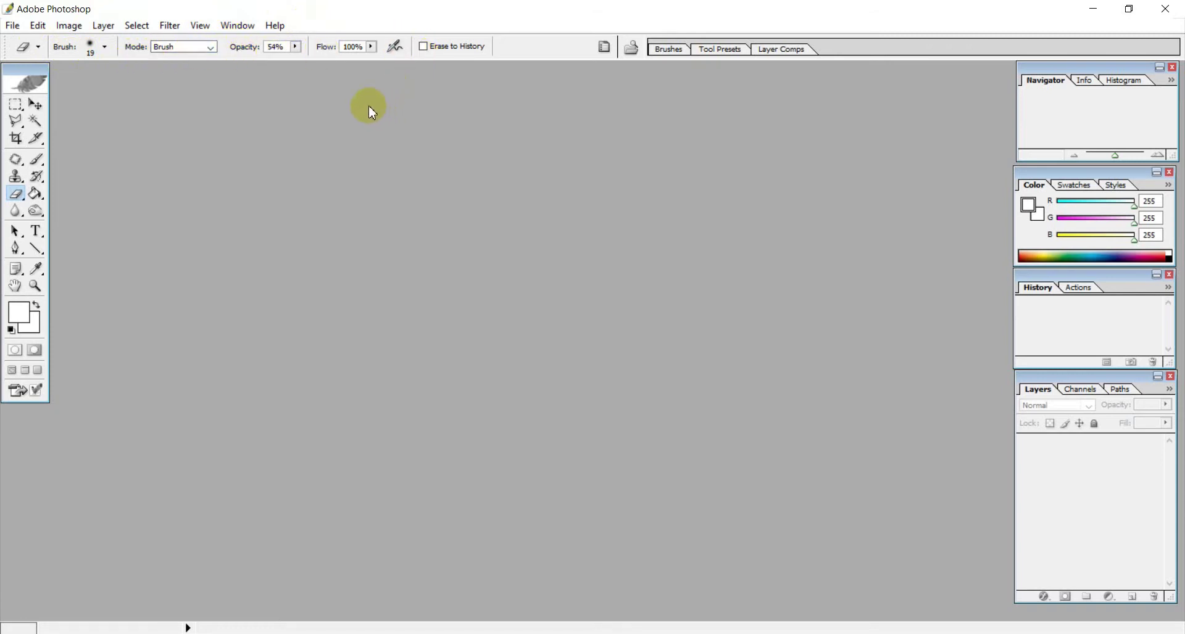
Realign the toolbox, Navigator, History and Layers palettes in the workspace
{"action": "mouse_move", "coordinate": [26, 83]}
{"action": "left_mouse_down"}
{"action": "mouse_move", "coordinate": [27, 99]}
{"action": "mouse_move", "coordinate": [31, 88]}
{"action": "left_mouse_up"}
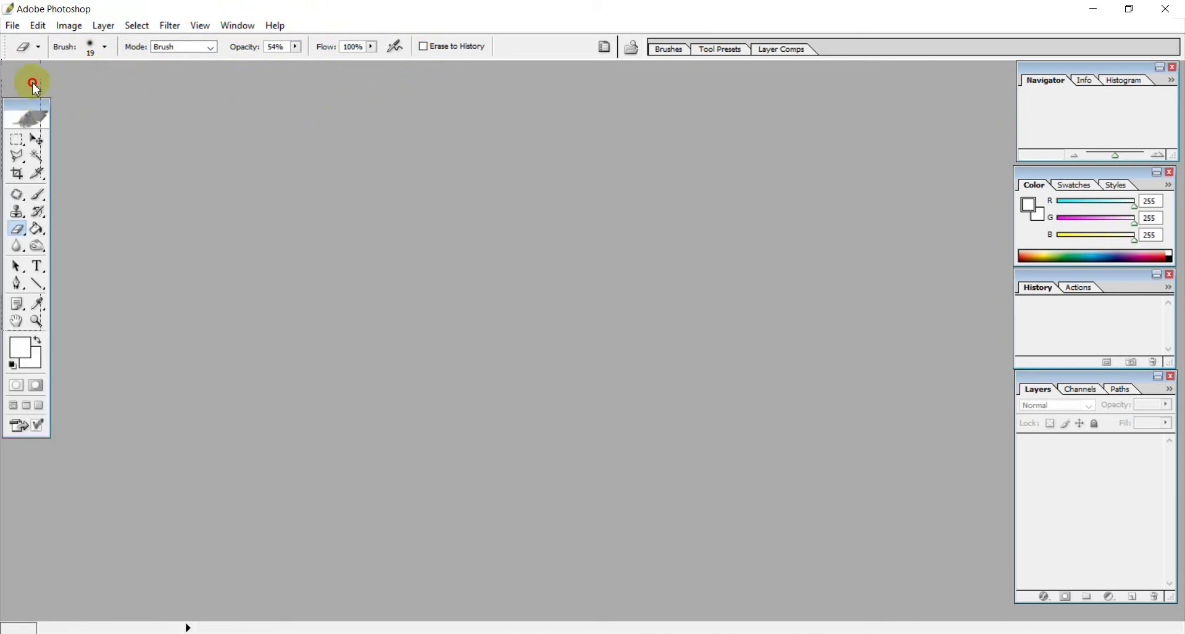
{"action": "left_click_drag", "start_coordinate": [34, 88], "coordinate": [34, 76]}
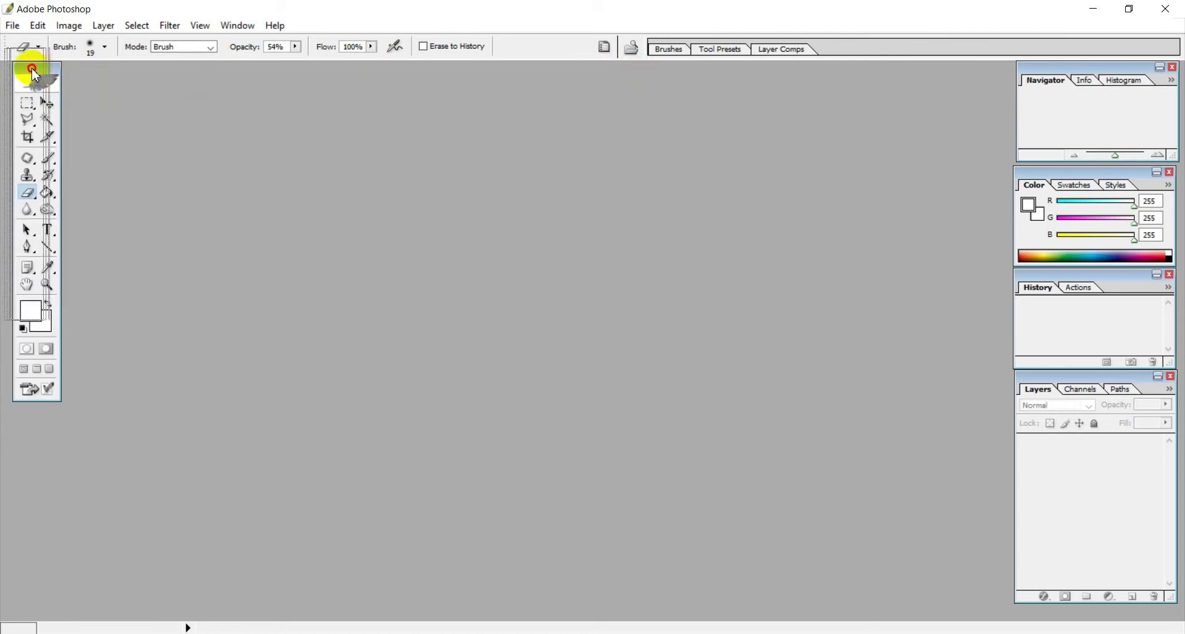
{"action": "left_click_drag", "start_coordinate": [44, 75], "coordinate": [30, 74]}
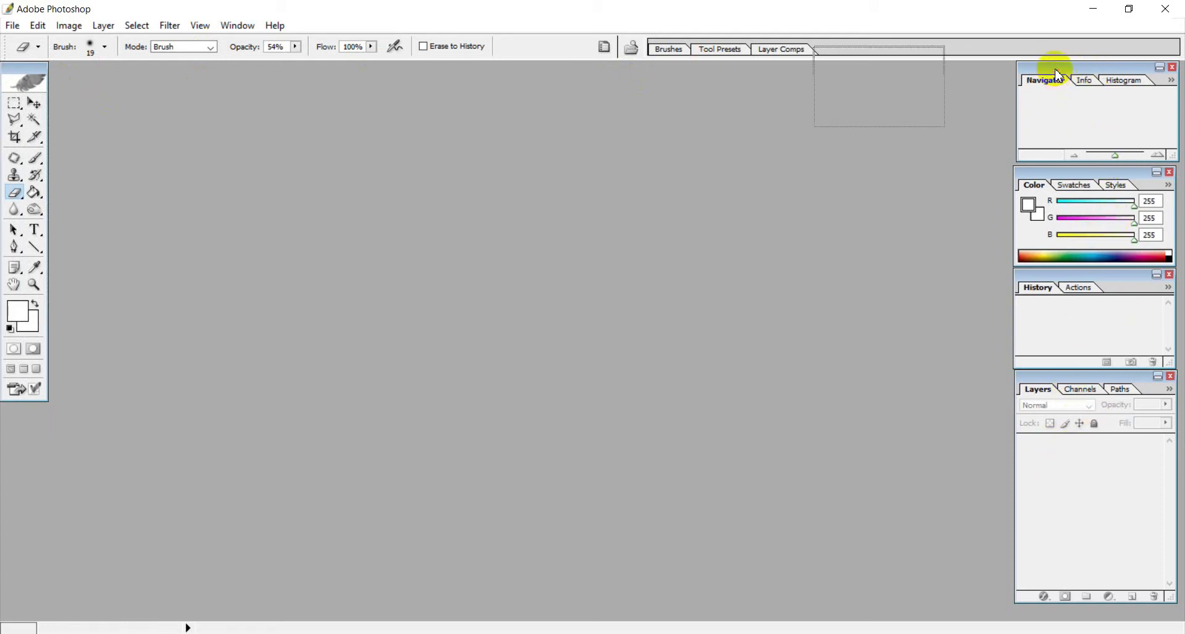
{"action": "left_click_drag", "start_coordinate": [1057, 75], "coordinate": [1060, 73]}
{"action": "left_click_drag", "start_coordinate": [1084, 179], "coordinate": [1086, 177]}
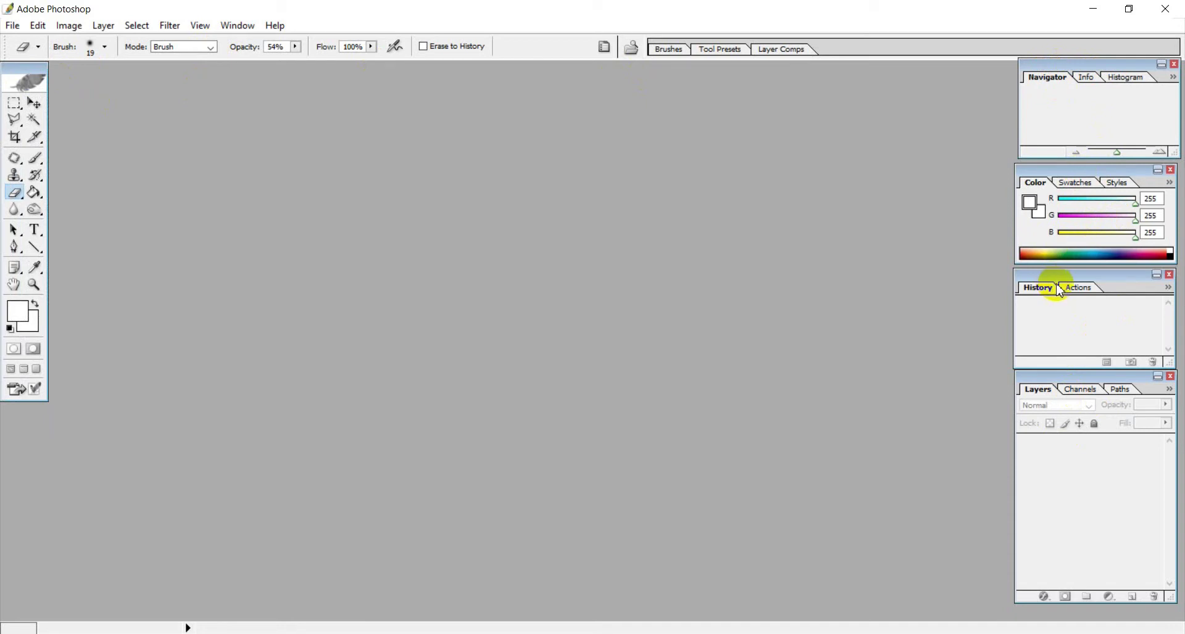
{"action": "left_click_drag", "start_coordinate": [1051, 283], "coordinate": [1057, 277]}
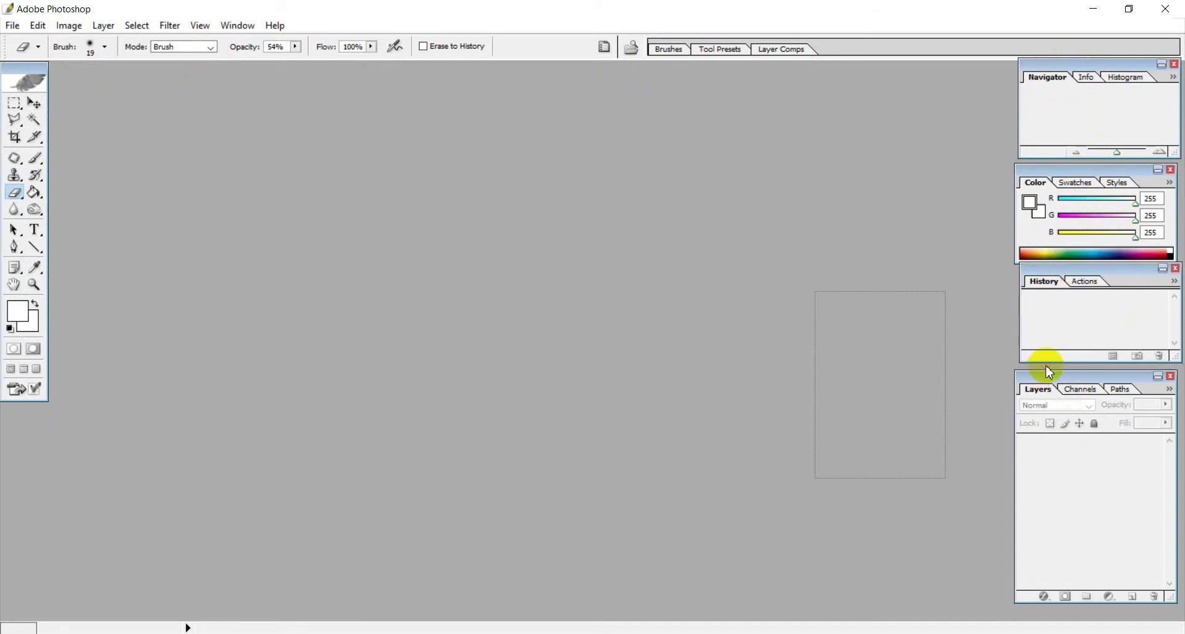
{"action": "left_click_drag", "start_coordinate": [1050, 370], "coordinate": [1054, 365]}
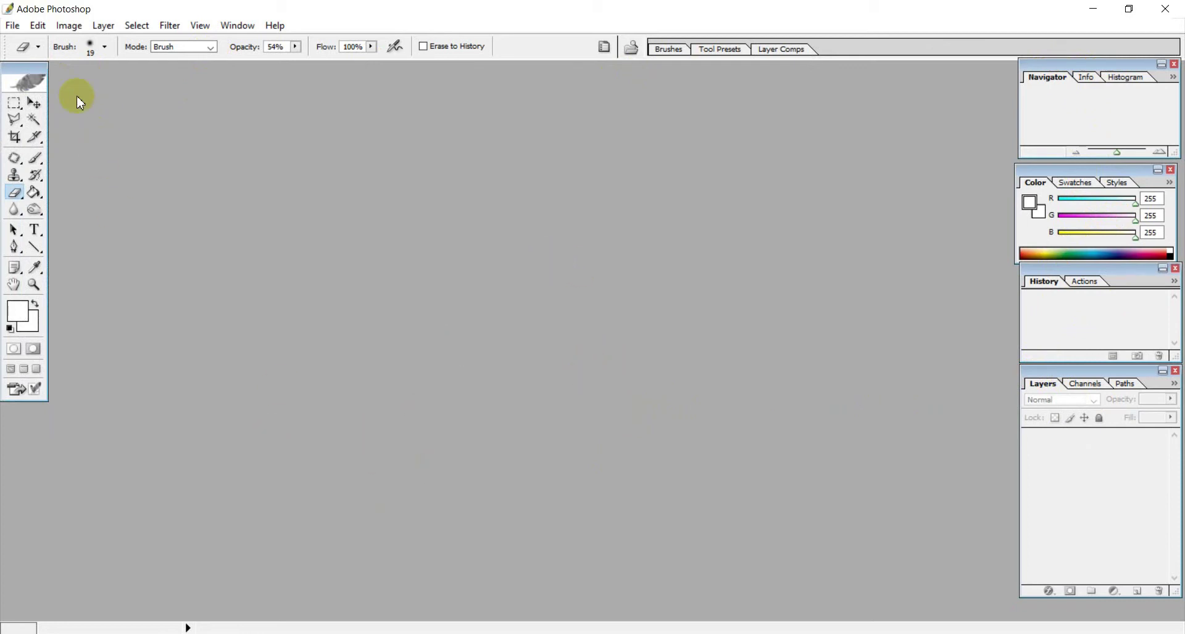
{"action": "left_click", "coordinate": [13, 26]}
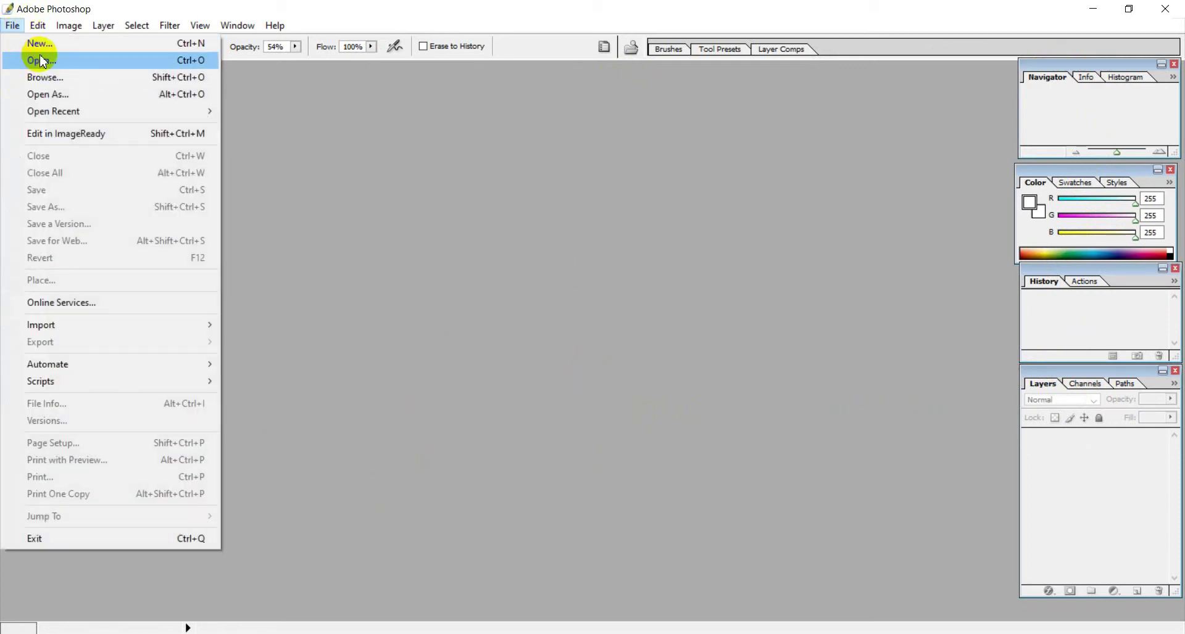
Open the image a.png and move its window toward the centre
{"action": "left_click", "coordinate": [41, 61]}
{"action": "left_click", "coordinate": [304, 234]}
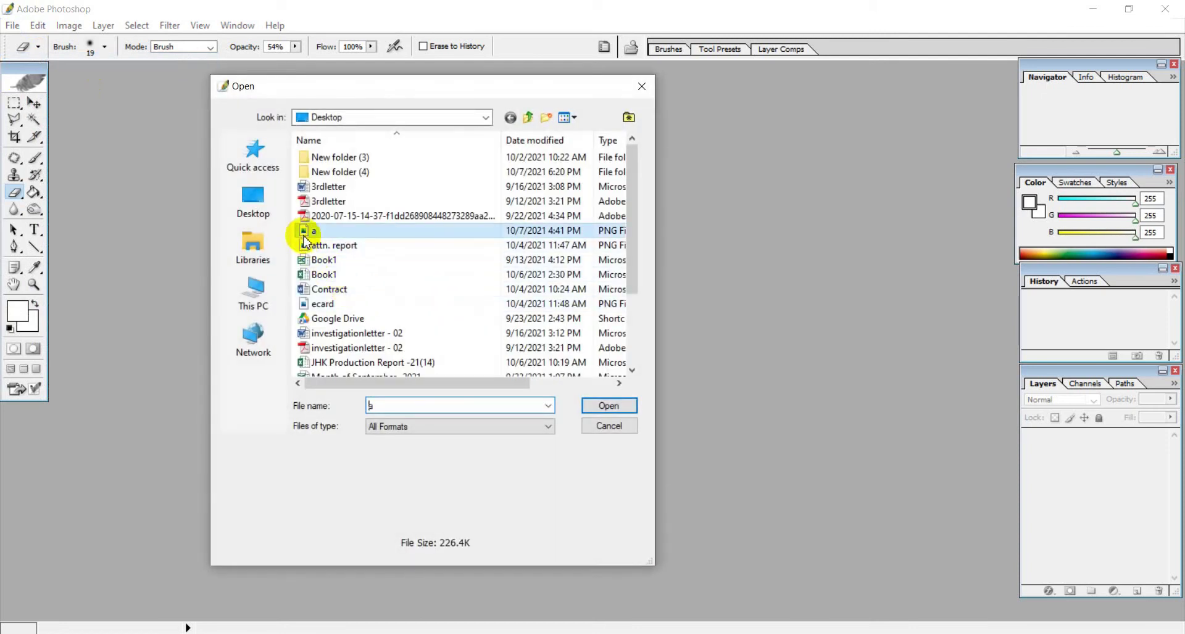
{"action": "left_click", "coordinate": [608, 406]}
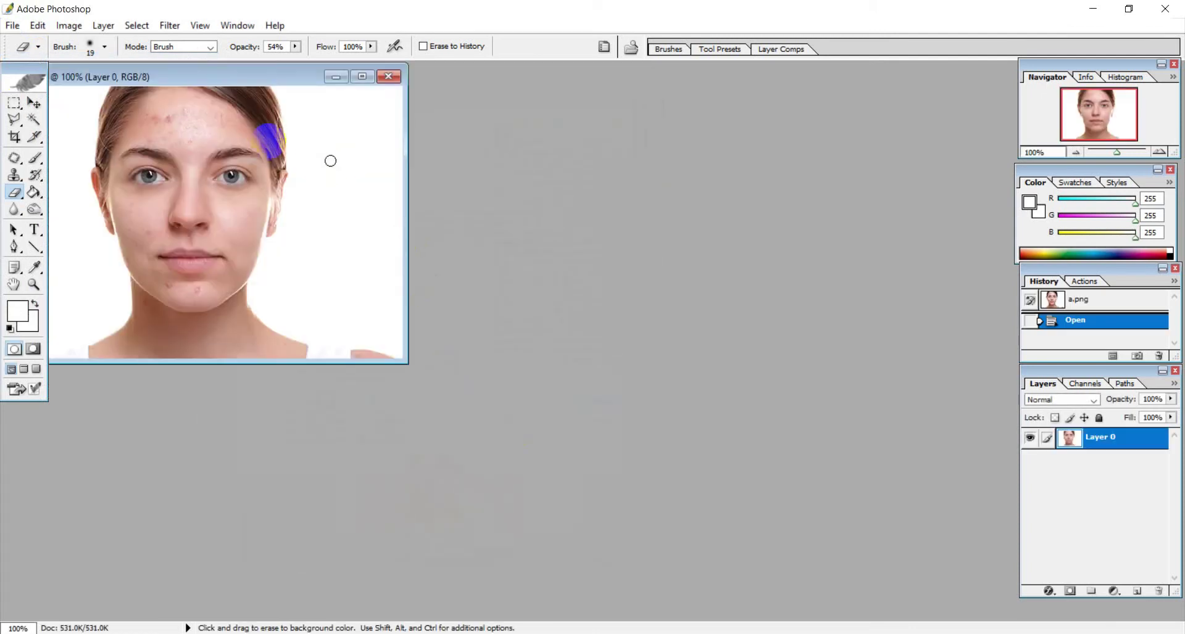
{"action": "left_click_drag", "start_coordinate": [238, 76], "coordinate": [393, 130]}
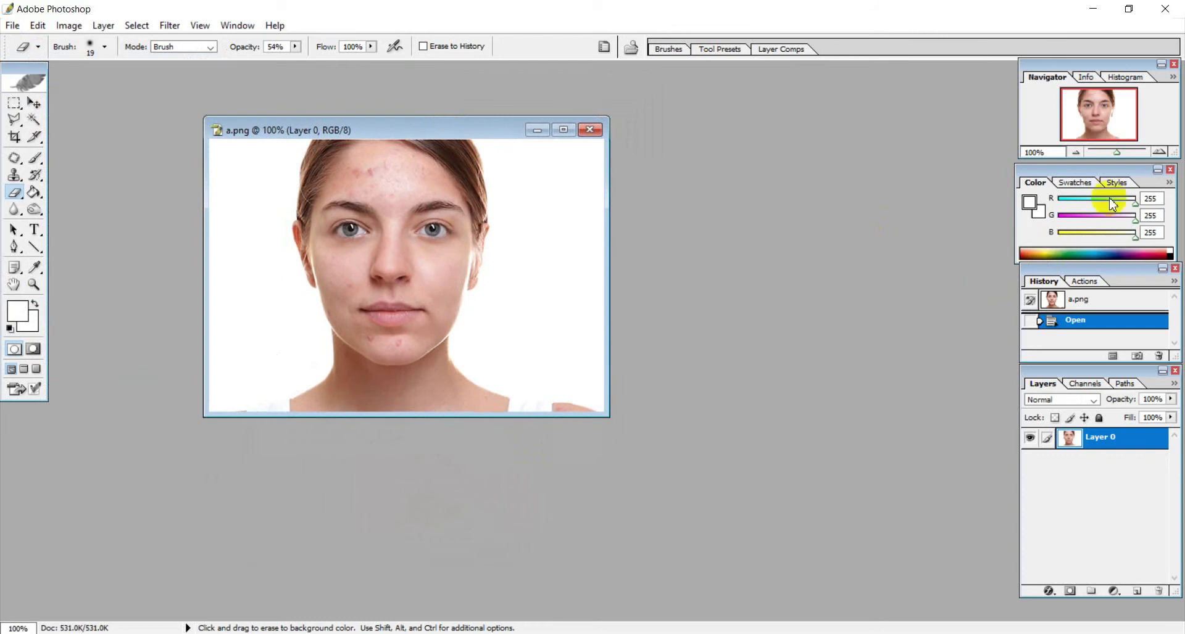
Zoom a.png to 300% and enlarge its window to frame the face
{"action": "left_click", "coordinate": [1158, 152]}
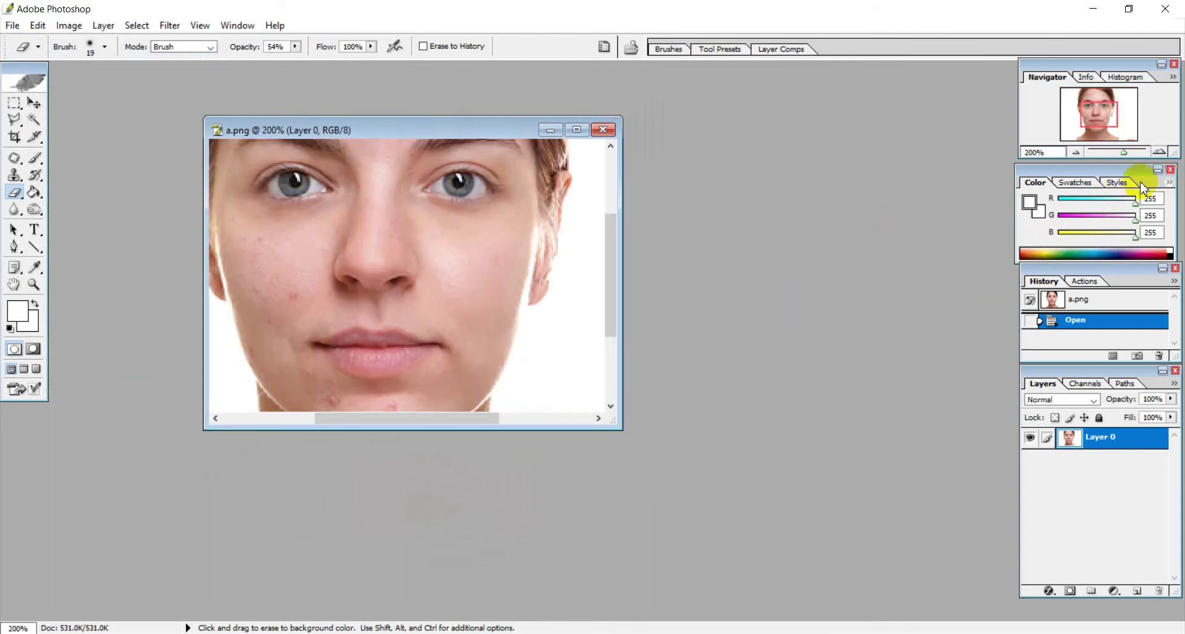
{"action": "left_click", "coordinate": [1158, 151]}
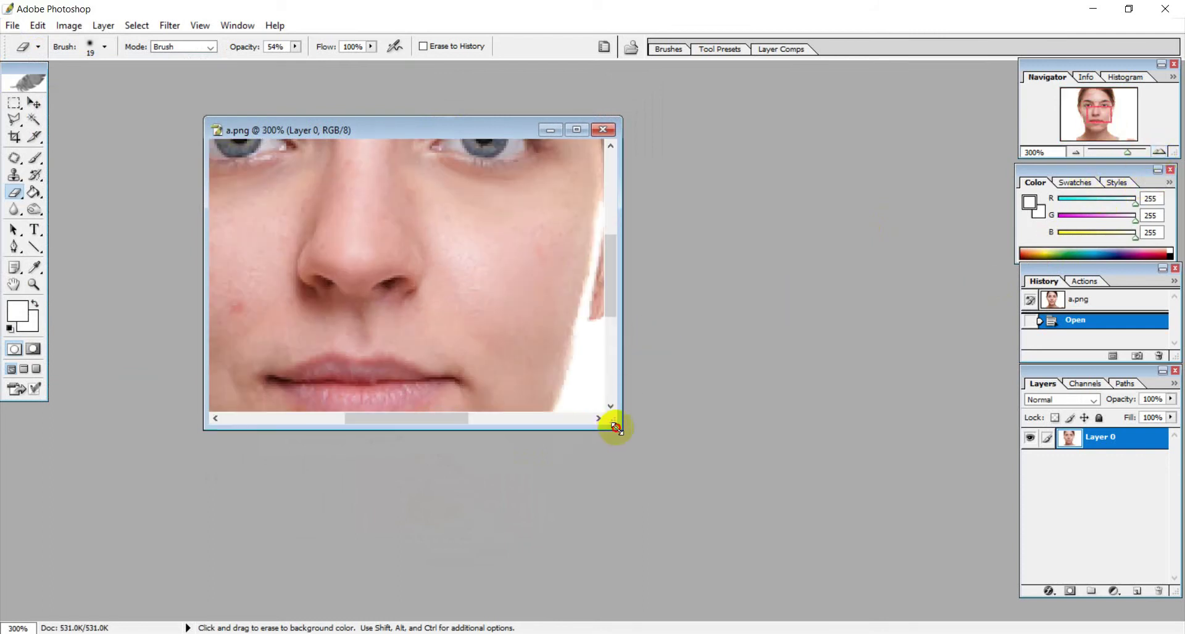
{"action": "left_click_drag", "start_coordinate": [620, 428], "coordinate": [754, 565]}
{"action": "scroll", "coordinate": [526, 398], "scroll_direction": "up", "scroll_amount": 3}
{"action": "scroll", "coordinate": [519, 400], "scroll_direction": "up", "scroll_amount": 2}
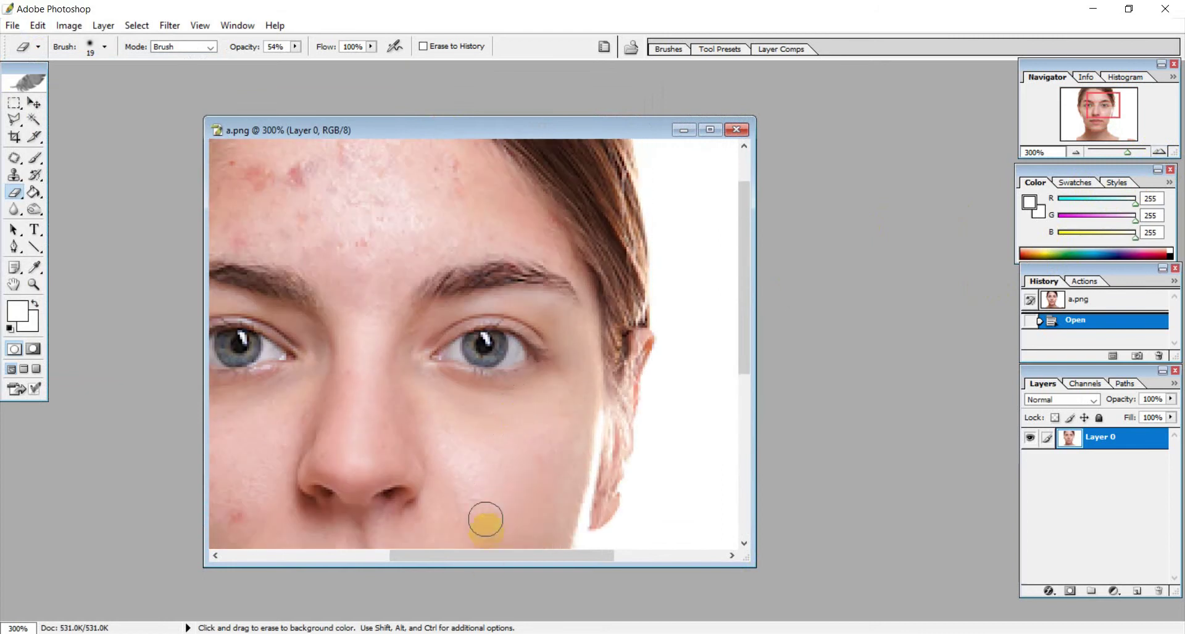
{"action": "left_click_drag", "start_coordinate": [498, 559], "coordinate": [400, 559]}
{"action": "scroll", "coordinate": [563, 415], "scroll_direction": "up", "scroll_amount": 2}
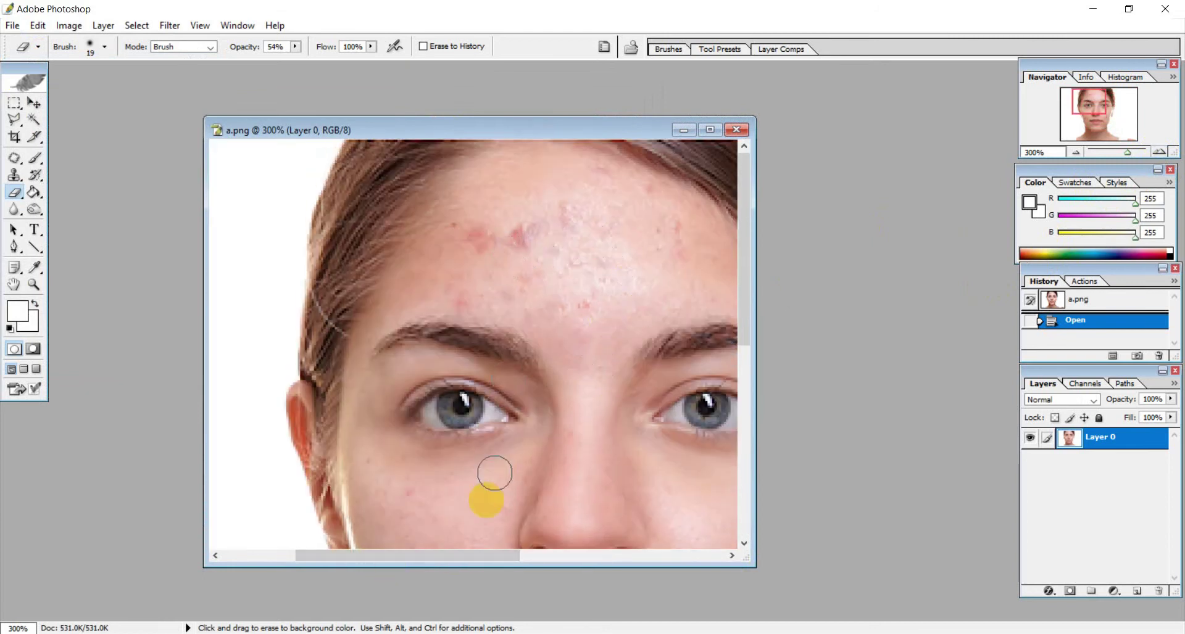
{"action": "scroll", "coordinate": [584, 444], "scroll_direction": "down", "scroll_amount": 2}
{"action": "scroll", "coordinate": [584, 444], "scroll_direction": "down", "scroll_amount": 3}
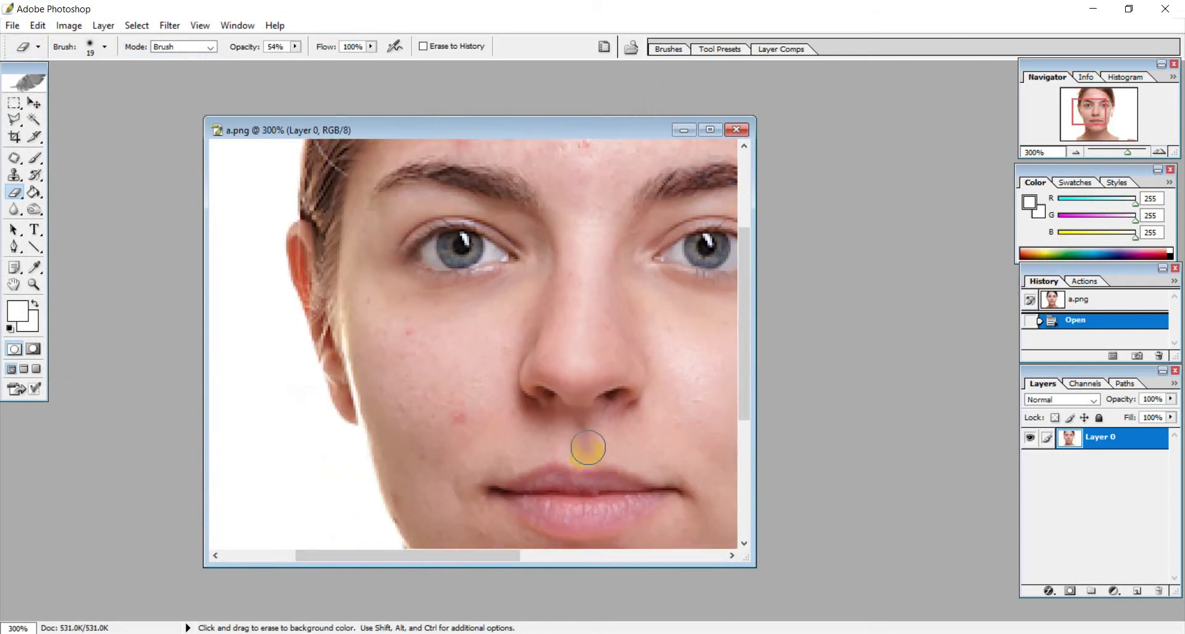
{"action": "scroll", "coordinate": [588, 448], "scroll_direction": "up", "scroll_amount": 3}
{"action": "scroll", "coordinate": [587, 452], "scroll_direction": "up", "scroll_amount": 2}
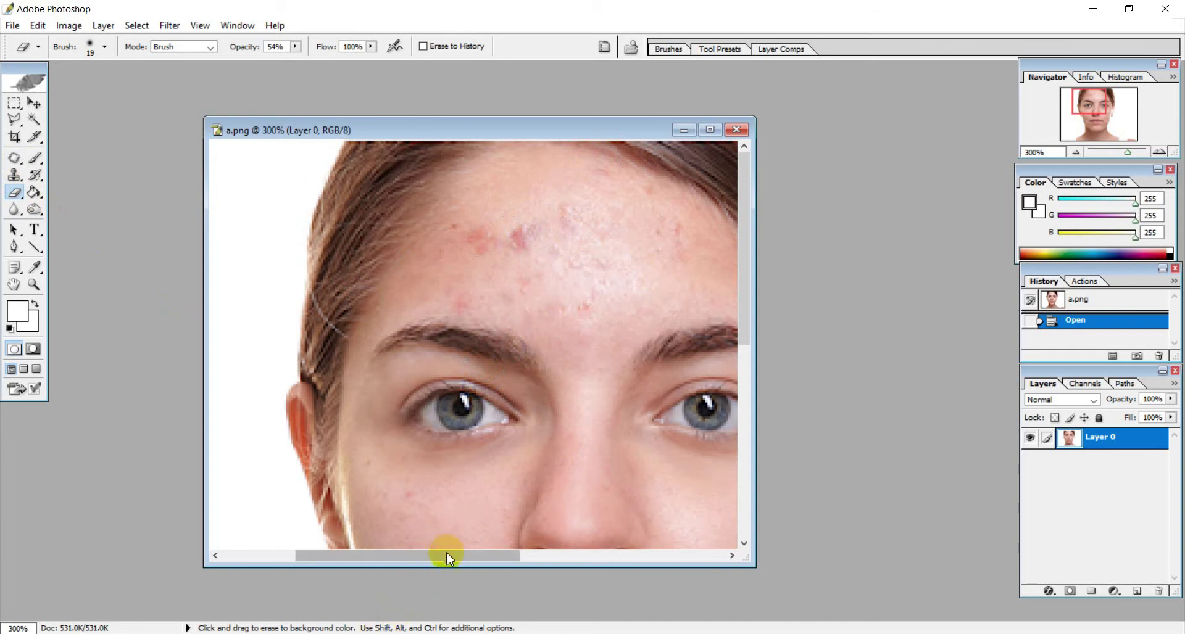
{"action": "left_click_drag", "start_coordinate": [447, 559], "coordinate": [459, 562]}
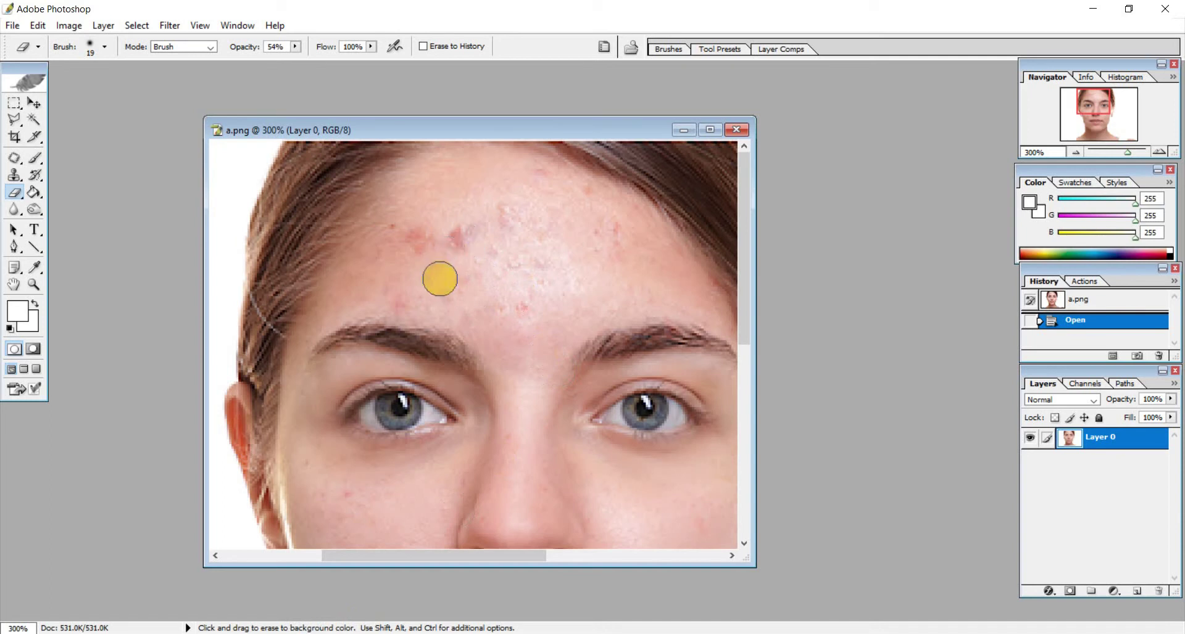
With the Patch tool, cover the first forehead blemishes with clear cheek skin
{"action": "left_click", "coordinate": [14, 158]}
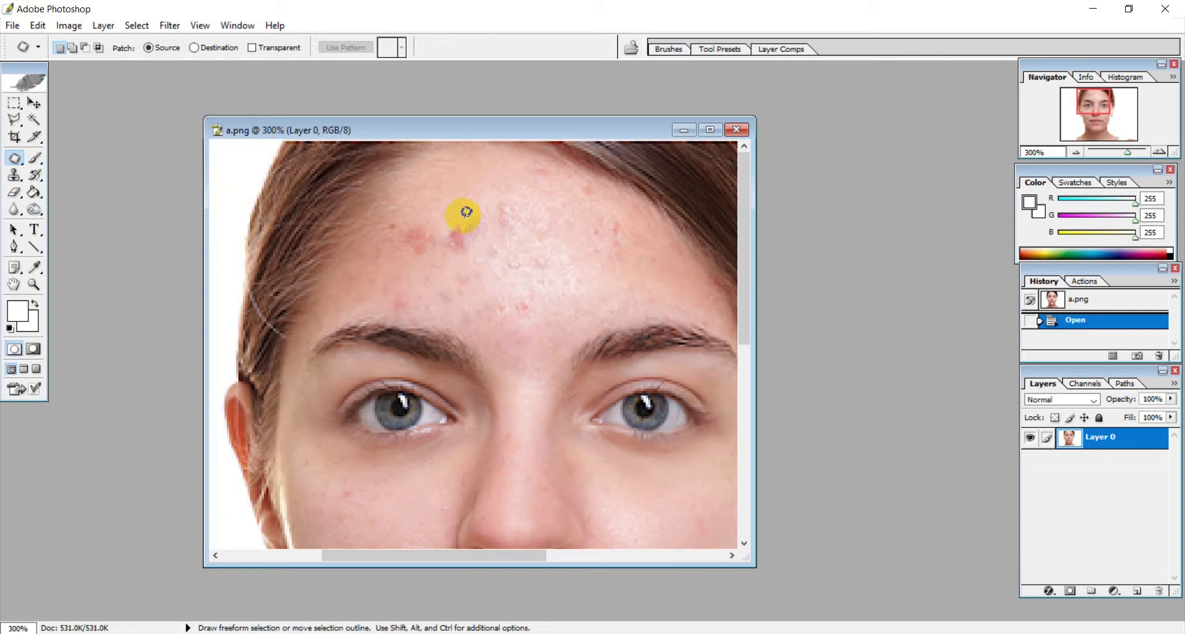
{"action": "mouse_move", "coordinate": [461, 257]}
{"action": "left_mouse_down"}
{"action": "mouse_move", "coordinate": [494, 224]}
{"action": "mouse_move", "coordinate": [460, 217]}
{"action": "left_mouse_up"}
{"action": "scroll", "coordinate": [512, 233], "scroll_direction": "down", "scroll_amount": 1}
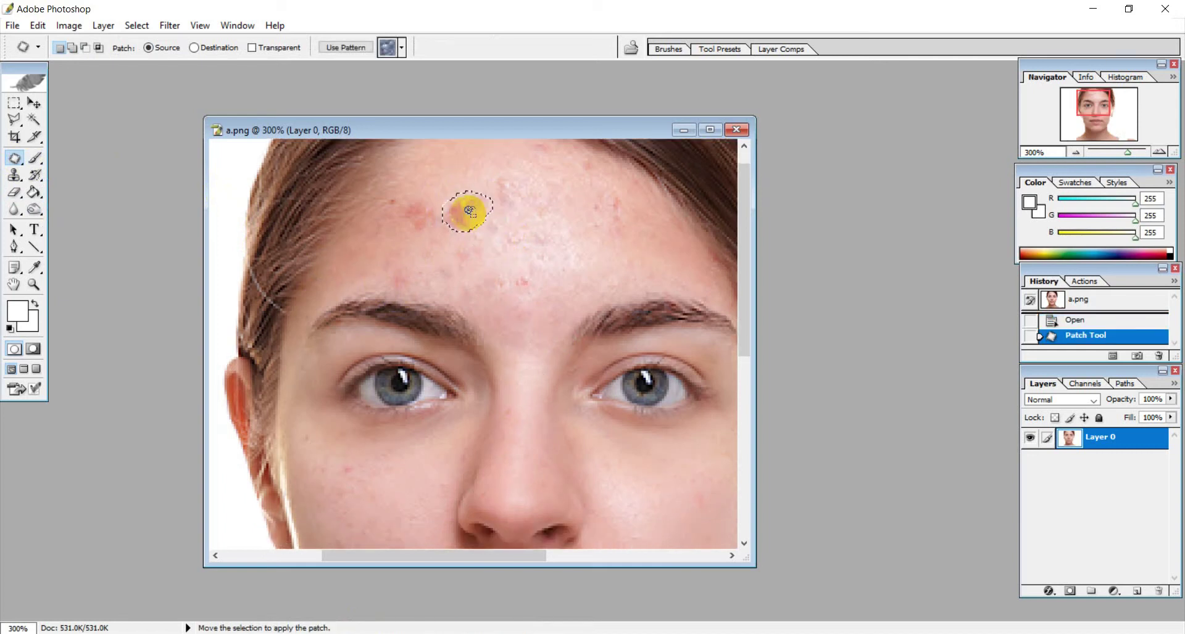
{"action": "mouse_move", "coordinate": [469, 211]}
{"action": "left_mouse_down"}
{"action": "mouse_move", "coordinate": [601, 467]}
{"action": "mouse_move", "coordinate": [631, 501]}
{"action": "left_mouse_up"}
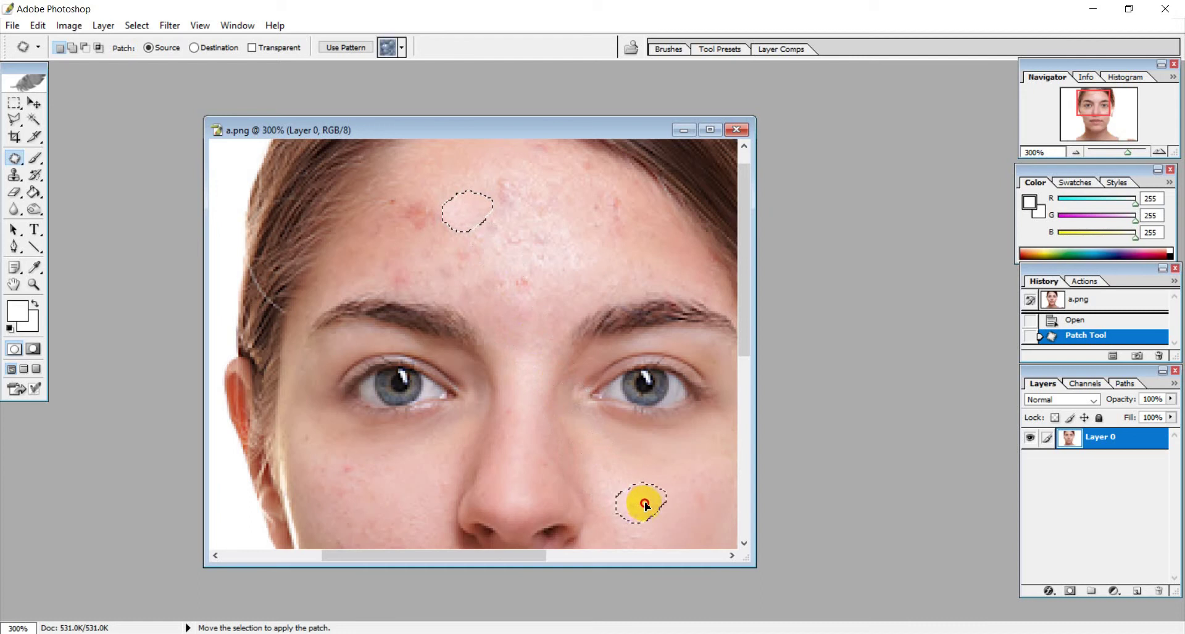
{"action": "left_click_drag", "start_coordinate": [645, 505], "coordinate": [653, 512]}
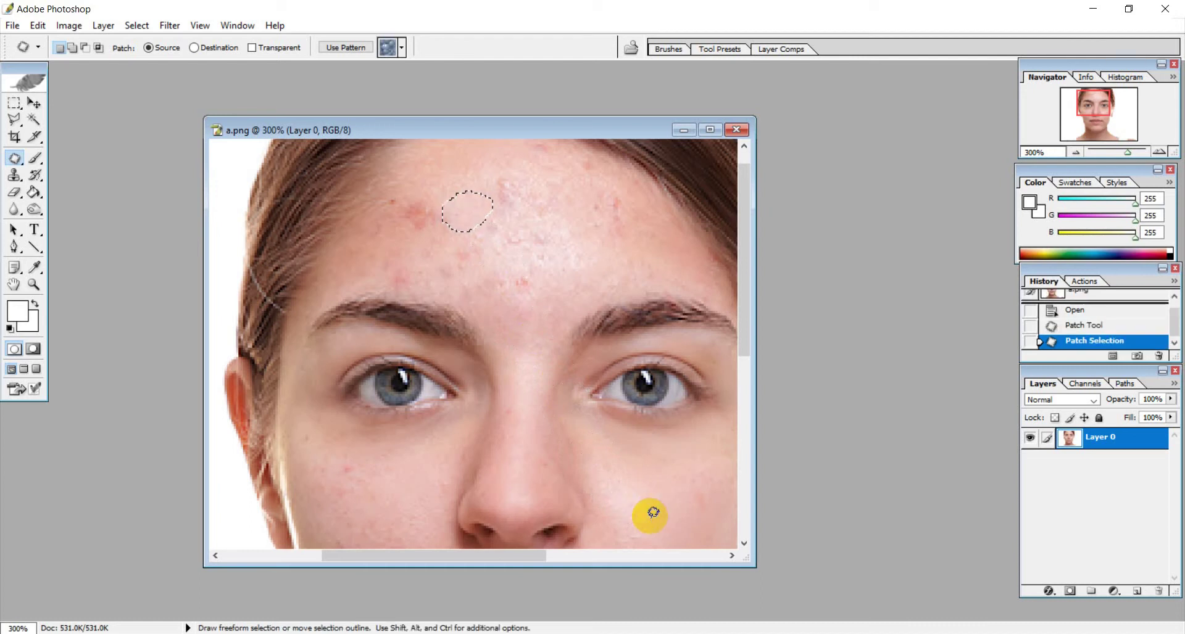
{"action": "key", "text": "ctrl+d"}
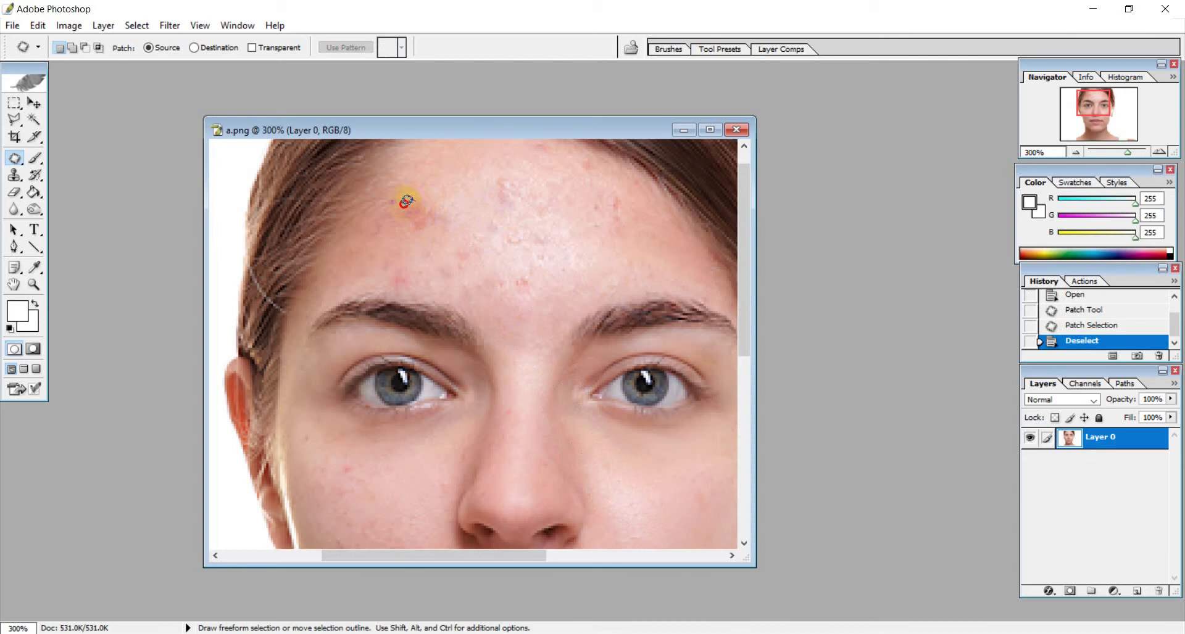
{"action": "mouse_move", "coordinate": [407, 231]}
{"action": "left_mouse_down"}
{"action": "mouse_move", "coordinate": [446, 224]}
{"action": "mouse_move", "coordinate": [418, 198]}
{"action": "mouse_move", "coordinate": [651, 524]}
{"action": "left_mouse_up"}
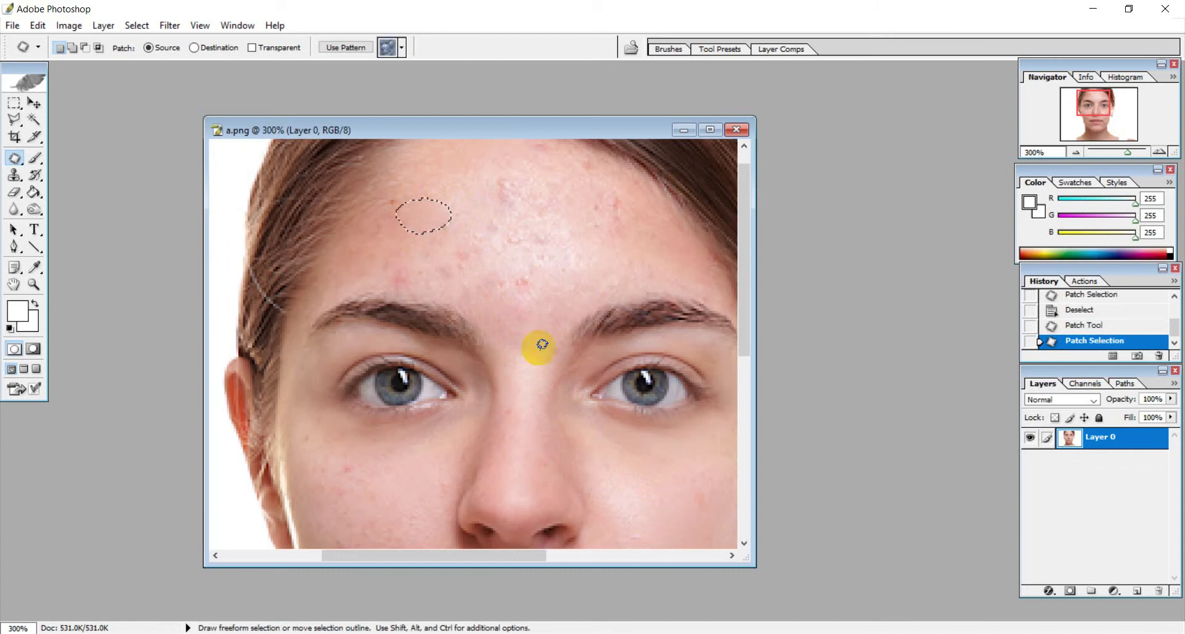
{"action": "key", "text": "ctrl+d"}
{"action": "left_click_drag", "start_coordinate": [505, 173], "coordinate": [648, 503]}
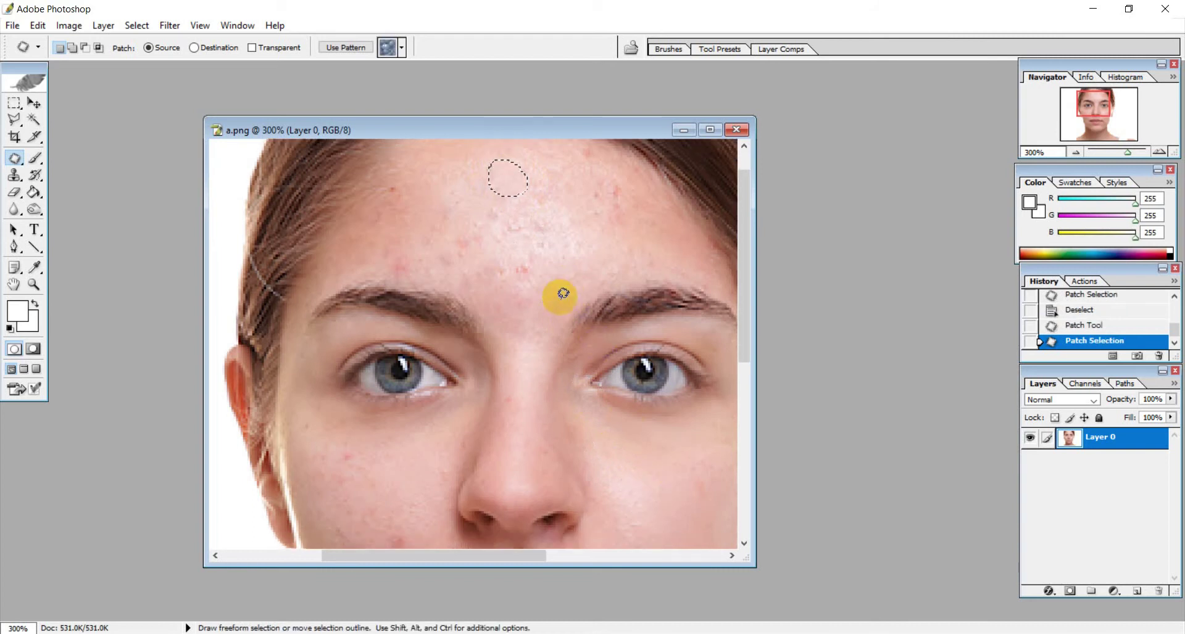
{"action": "left_click_drag", "start_coordinate": [530, 267], "coordinate": [535, 276]}
{"action": "key", "text": "ctrl+d"}
Patch the remaining forehead spots with cheek skin, deselecting after each
{"action": "left_click_drag", "start_coordinate": [528, 269], "coordinate": [646, 509]}
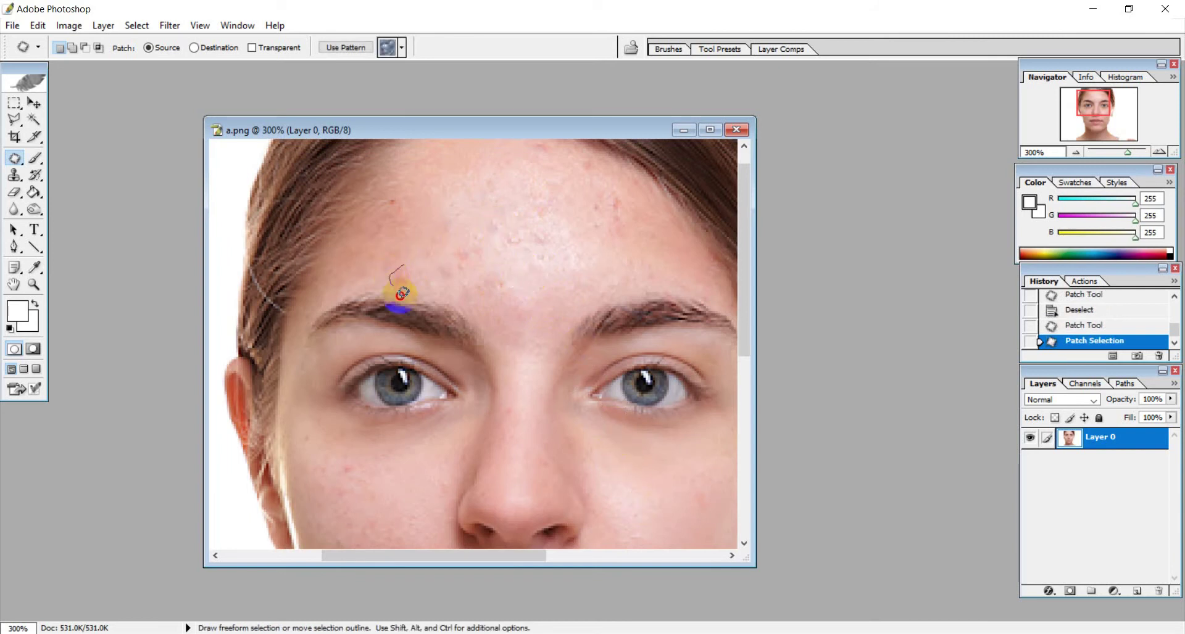
{"action": "left_click_drag", "start_coordinate": [410, 263], "coordinate": [650, 505]}
{"action": "mouse_move", "coordinate": [521, 231]}
{"action": "left_mouse_down"}
{"action": "mouse_move", "coordinate": [503, 244]}
{"action": "mouse_move", "coordinate": [522, 232]}
{"action": "mouse_move", "coordinate": [581, 380]}
{"action": "mouse_move", "coordinate": [641, 495]}
{"action": "mouse_move", "coordinate": [648, 488]}
{"action": "left_mouse_up"}
{"action": "left_click_drag", "start_coordinate": [473, 232], "coordinate": [646, 532]}
{"action": "left_click", "coordinate": [425, 247]}
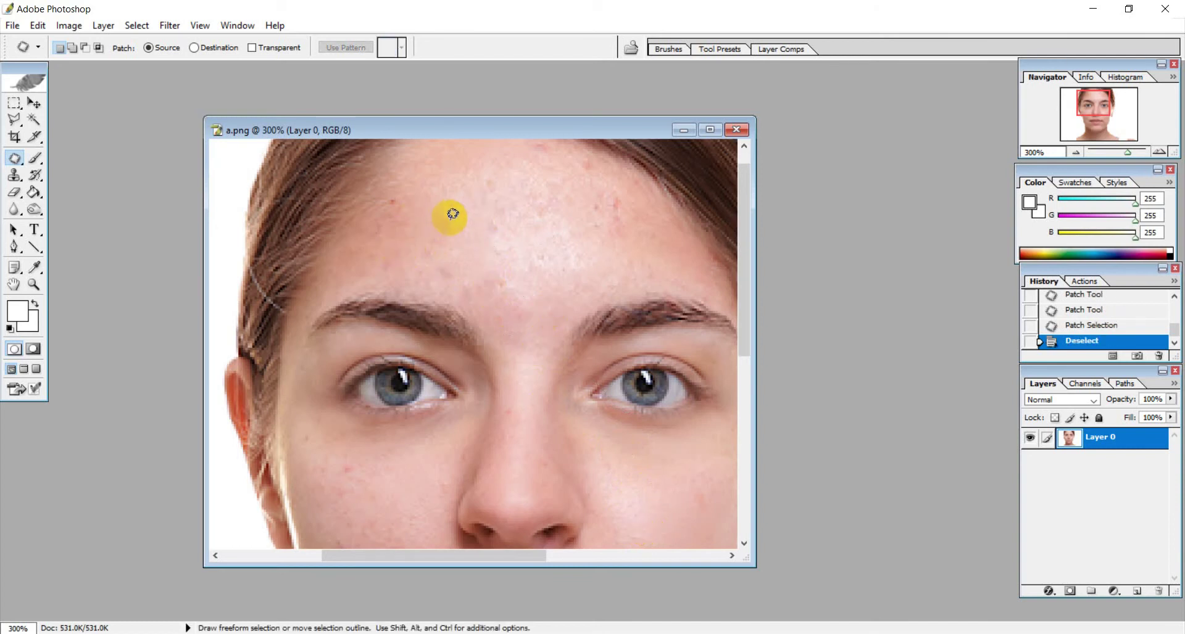
{"action": "left_click_drag", "start_coordinate": [452, 214], "coordinate": [454, 218]}
{"action": "left_click_drag", "start_coordinate": [444, 229], "coordinate": [643, 512]}
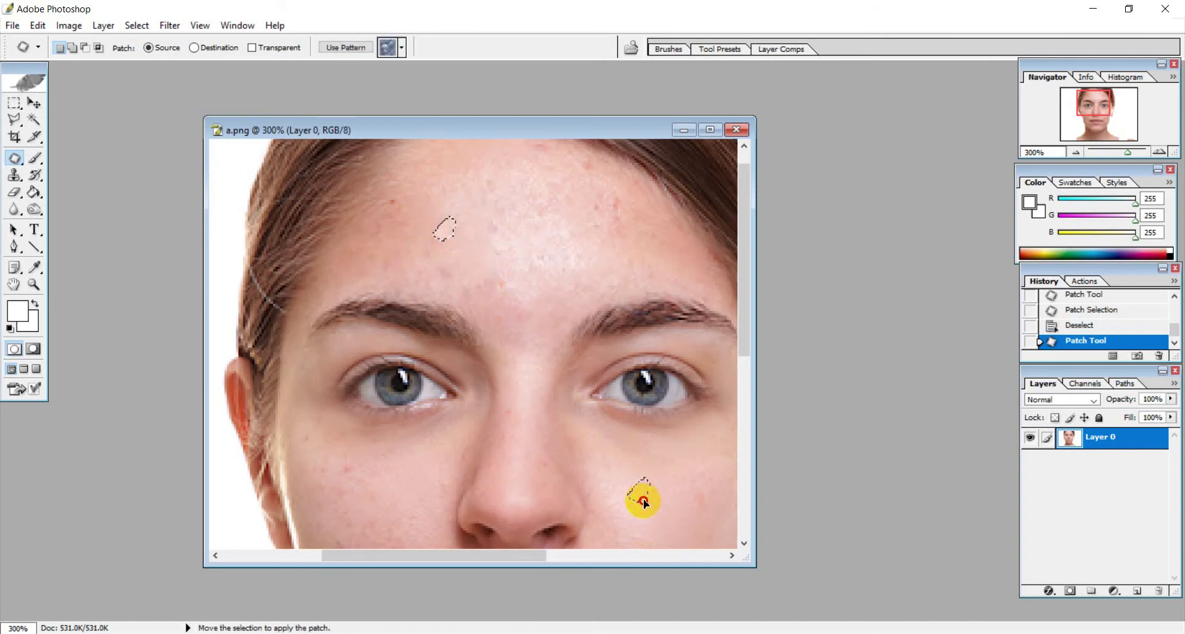
{"action": "scroll", "coordinate": [489, 235], "scroll_direction": "up", "scroll_amount": 2}
{"action": "left_click_drag", "start_coordinate": [623, 217], "coordinate": [634, 224]}
{"action": "left_click_drag", "start_coordinate": [607, 213], "coordinate": [609, 216]}
{"action": "left_click_drag", "start_coordinate": [613, 233], "coordinate": [616, 271]}
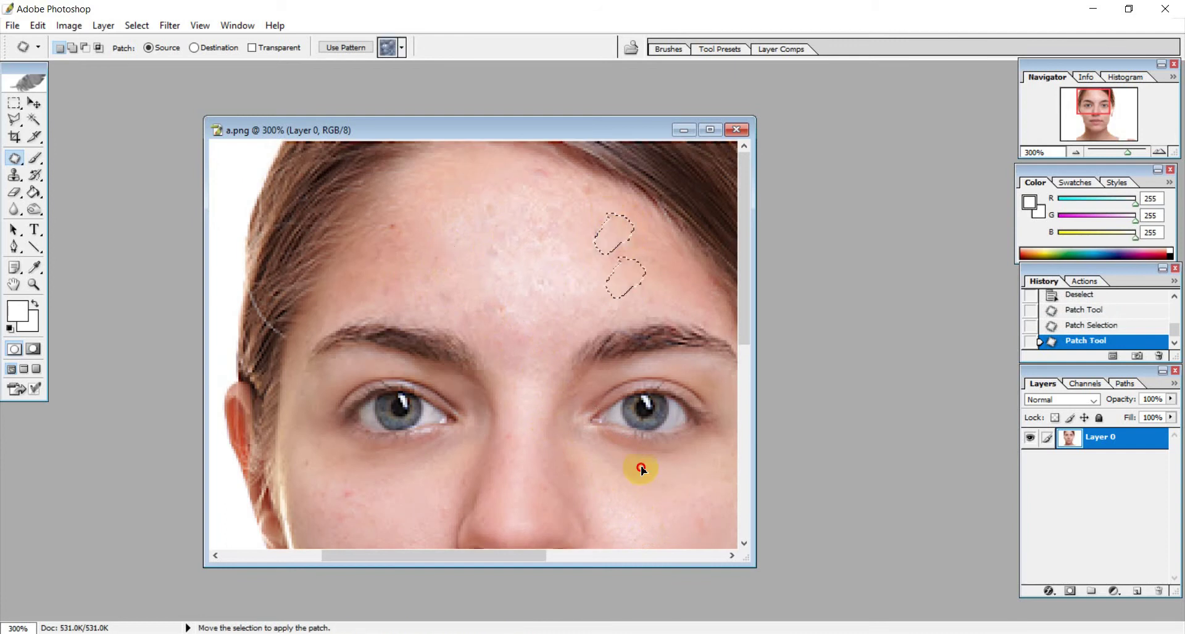
{"action": "left_click", "coordinate": [603, 264]}
{"action": "mouse_move", "coordinate": [602, 213]}
{"action": "left_mouse_down"}
{"action": "mouse_move", "coordinate": [616, 226]}
{"action": "mouse_move", "coordinate": [599, 227]}
{"action": "mouse_move", "coordinate": [662, 521]}
{"action": "left_mouse_up"}
{"action": "left_click", "coordinate": [517, 290]}
{"action": "scroll", "coordinate": [537, 328], "scroll_direction": "down", "scroll_amount": 2}
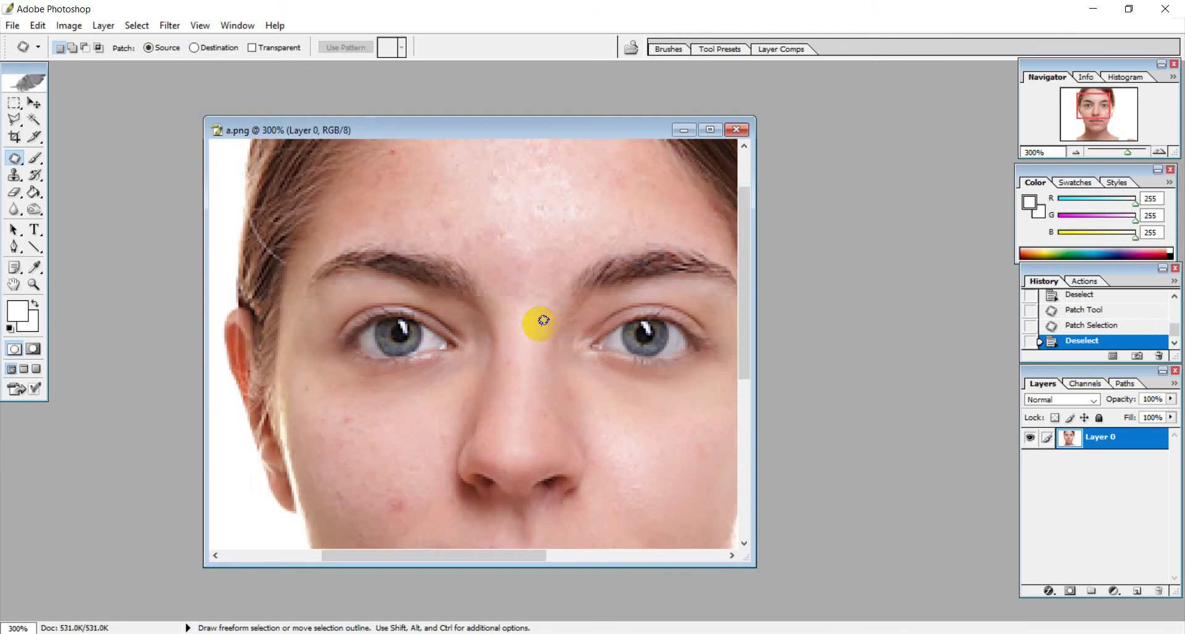
Patch the cheek acne spot and a first chin spot with nearby clear skin
{"action": "scroll", "coordinate": [539, 328], "scroll_direction": "down", "scroll_amount": 2}
{"action": "scroll", "coordinate": [513, 338], "scroll_direction": "down", "scroll_amount": 3}
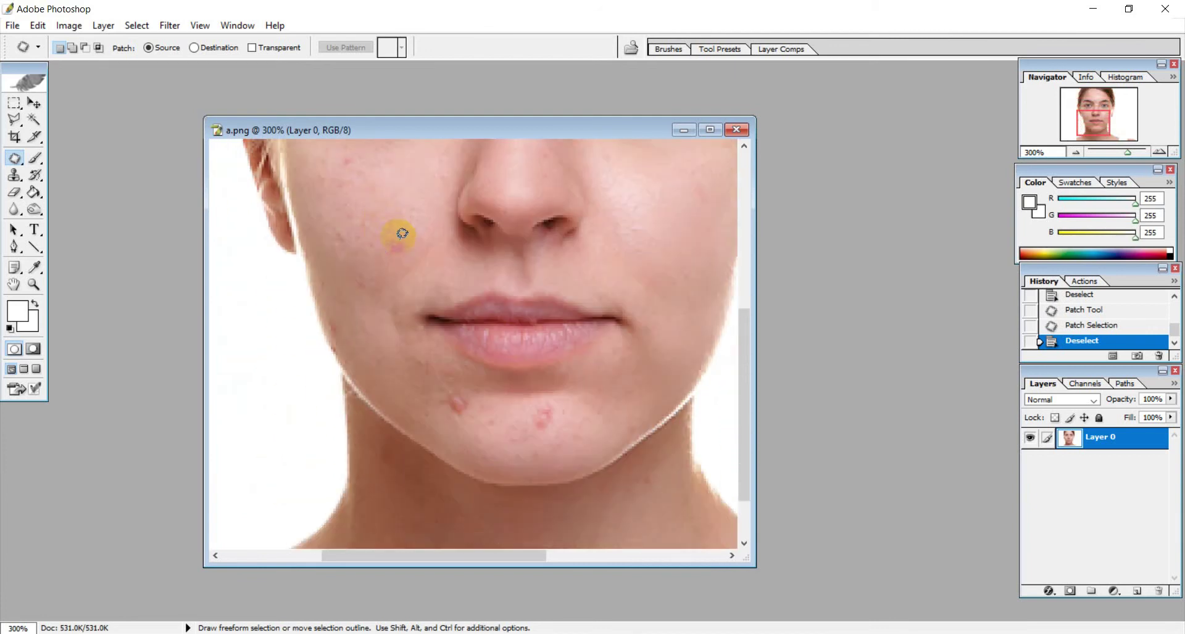
{"action": "left_click_drag", "start_coordinate": [405, 233], "coordinate": [401, 206]}
{"action": "left_click", "coordinate": [452, 390]}
{"action": "left_click_drag", "start_coordinate": [461, 385], "coordinate": [461, 387]}
{"action": "left_click", "coordinate": [459, 387]}
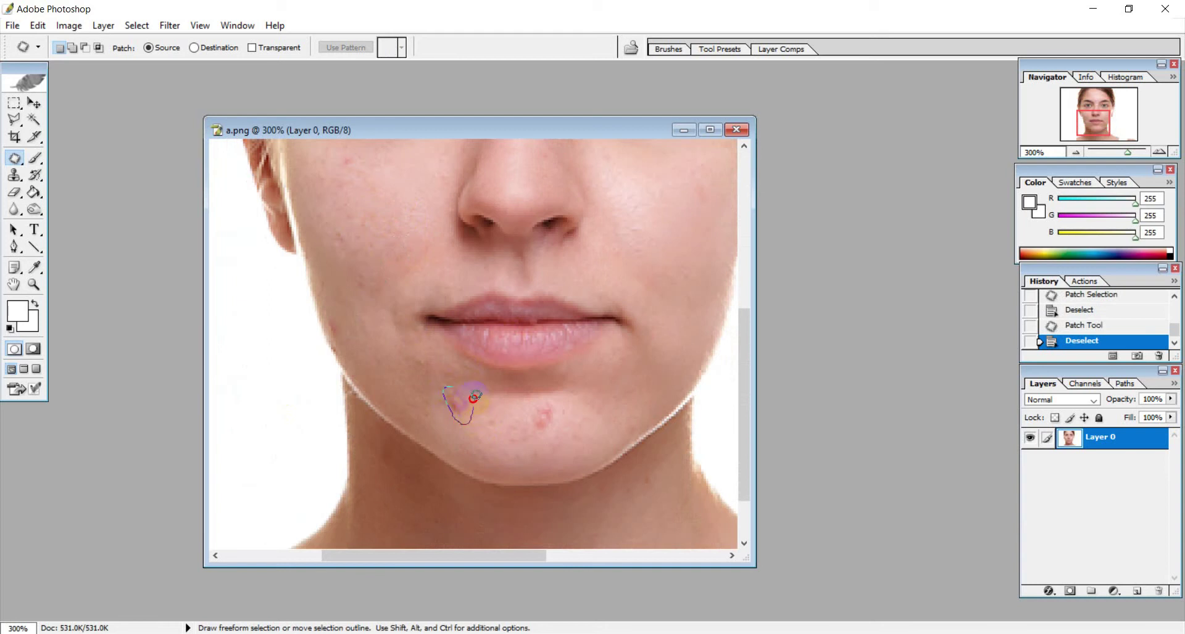
{"action": "mouse_move", "coordinate": [449, 382]}
{"action": "left_mouse_down"}
{"action": "mouse_move", "coordinate": [414, 412]}
{"action": "mouse_move", "coordinate": [404, 404]}
{"action": "left_mouse_up"}
{"action": "left_click", "coordinate": [506, 420]}
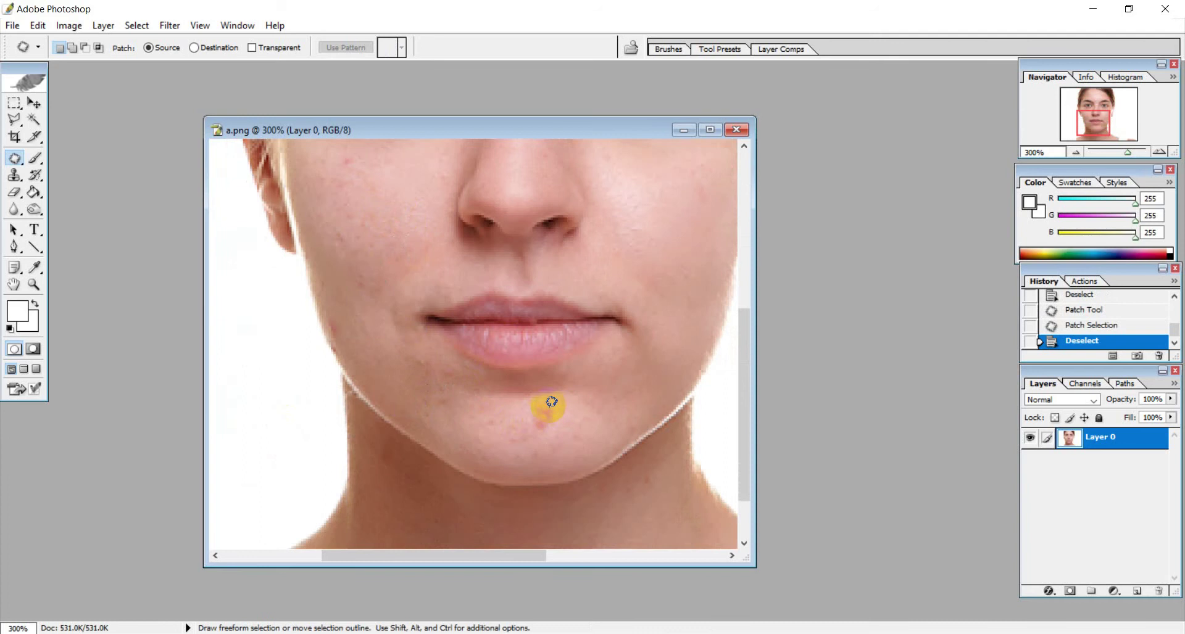
Patch a second chin spot onto clean skin and clear the selection
{"action": "mouse_move", "coordinate": [549, 400]}
{"action": "left_mouse_down"}
{"action": "mouse_move", "coordinate": [570, 436]}
{"action": "mouse_move", "coordinate": [587, 424]}
{"action": "mouse_move", "coordinate": [547, 432]}
{"action": "mouse_move", "coordinate": [559, 399]}
{"action": "mouse_move", "coordinate": [575, 449]}
{"action": "left_mouse_up"}
{"action": "left_click", "coordinate": [536, 439]}
{"action": "left_click", "coordinate": [475, 430]}
{"action": "scroll", "coordinate": [565, 432], "scroll_direction": "up", "scroll_amount": 2}
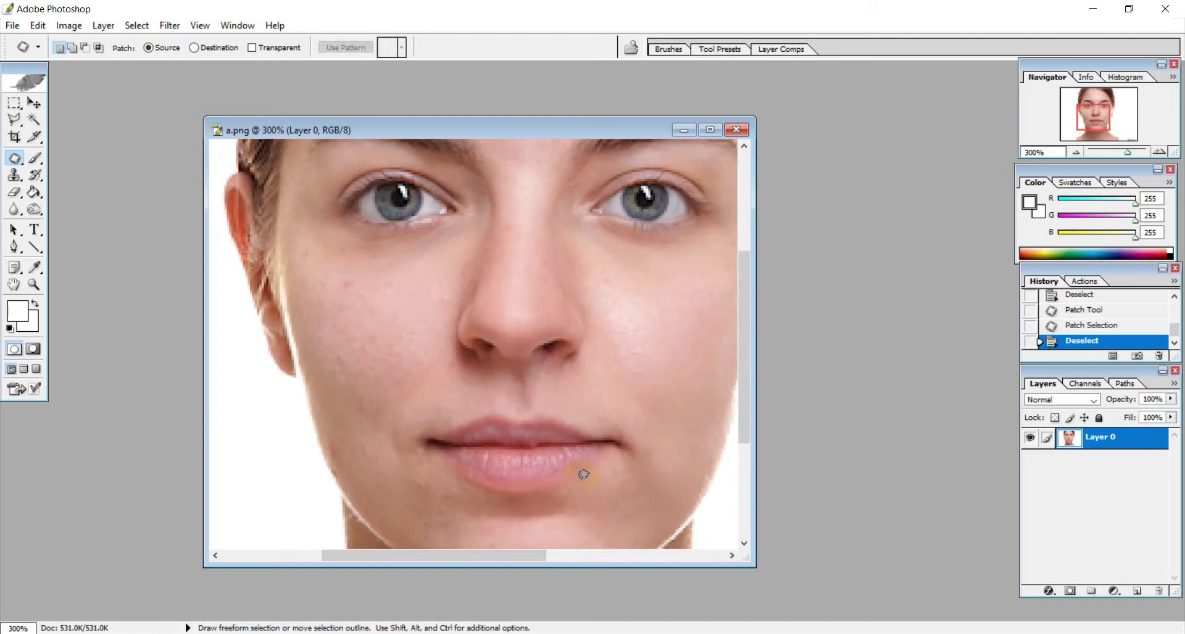
{"action": "scroll", "coordinate": [571, 472], "scroll_direction": "up", "scroll_amount": 1}
{"action": "scroll", "coordinate": [570, 473], "scroll_direction": "up", "scroll_amount": 1}
{"action": "scroll", "coordinate": [566, 467], "scroll_direction": "up", "scroll_amount": 1}
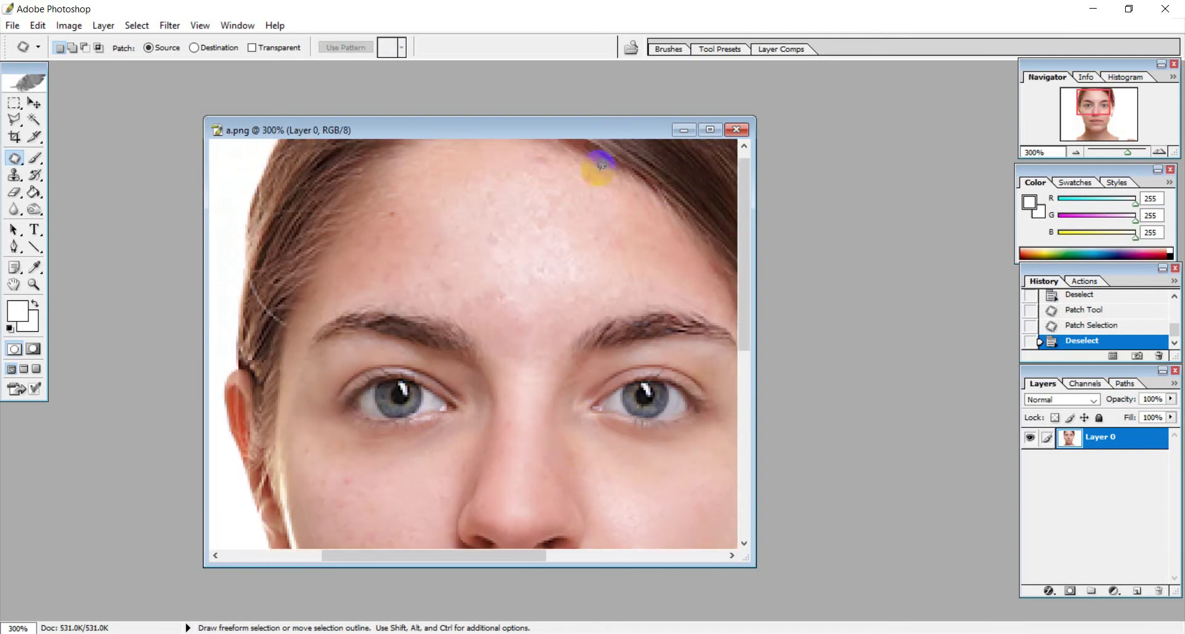
{"action": "scroll", "coordinate": [528, 287], "scroll_direction": "up", "scroll_amount": 1}
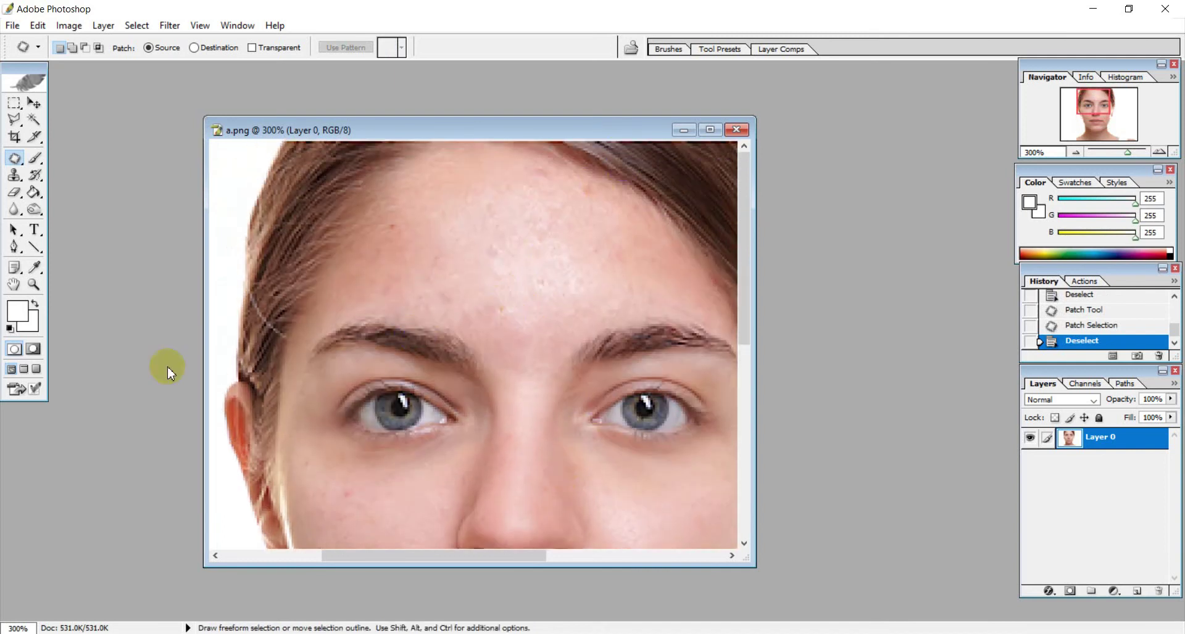
{"action": "right_click", "coordinate": [1118, 442]}
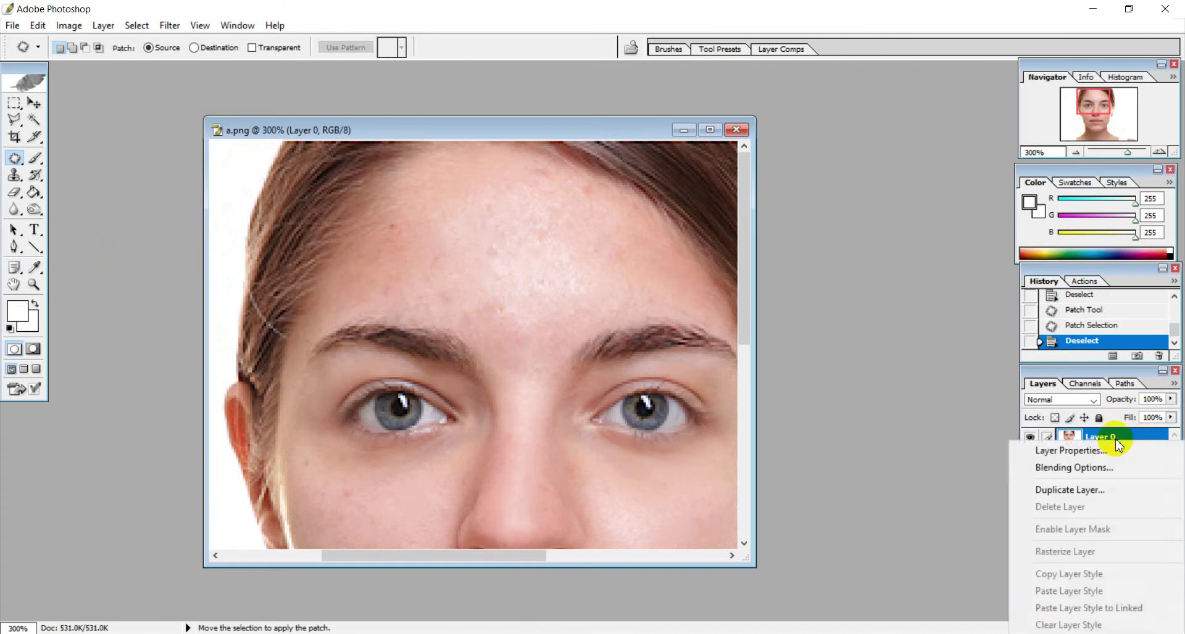
Duplicate Layer 0 as Layer 0 copy, then choose Filter > Blur > Gaussian Blur for Layer 0
{"action": "left_click", "coordinate": [1090, 490]}
{"action": "left_click", "coordinate": [728, 290]}
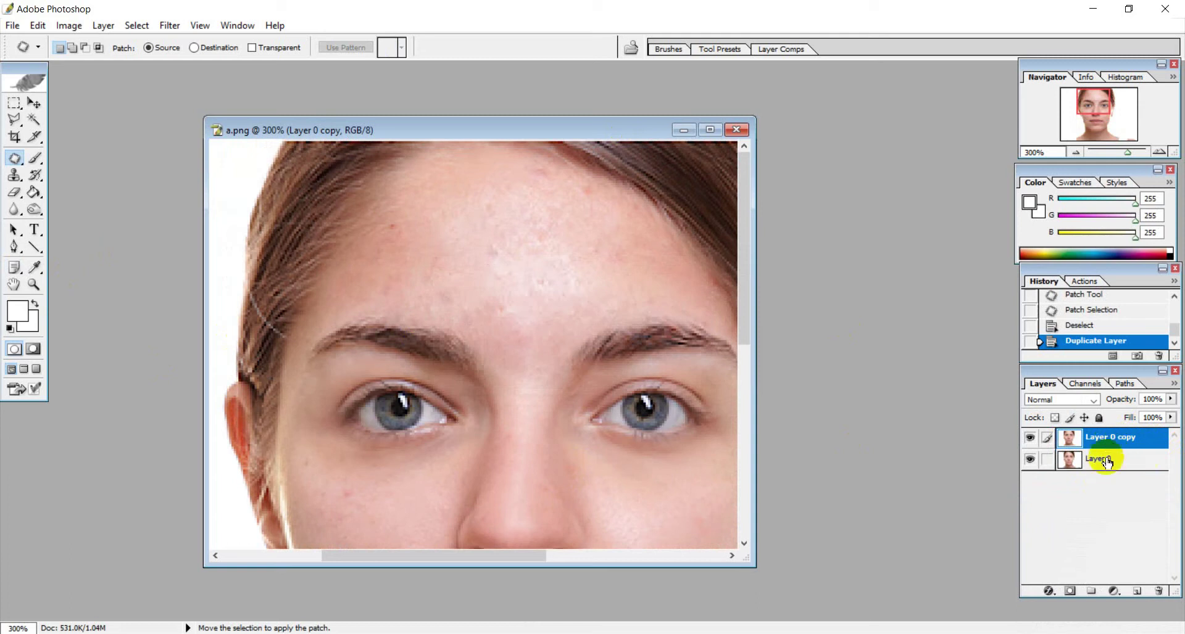
{"action": "left_click", "coordinate": [1104, 468]}
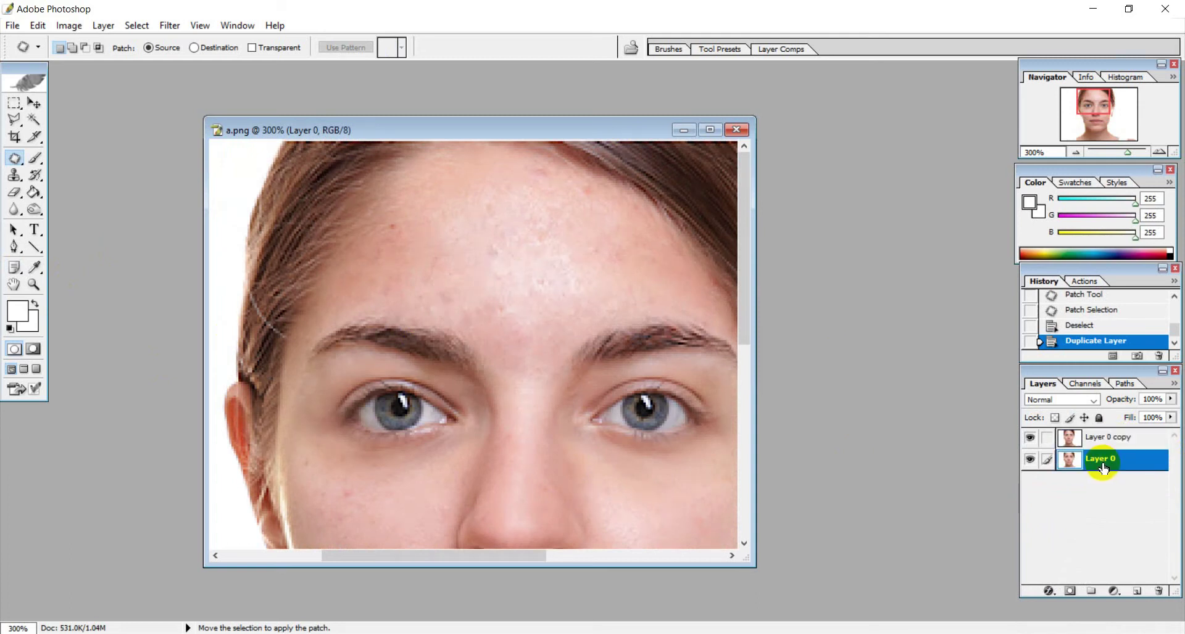
{"action": "left_click", "coordinate": [174, 27]}
{"action": "mouse_move", "coordinate": [222, 155]}
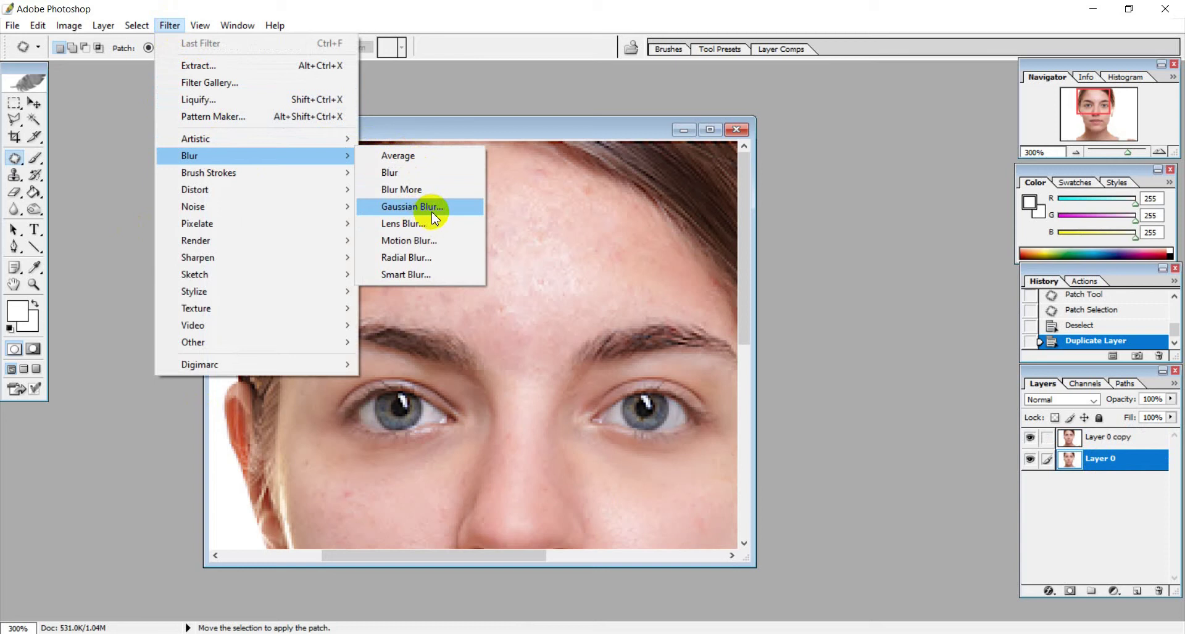
{"action": "left_click", "coordinate": [432, 208]}
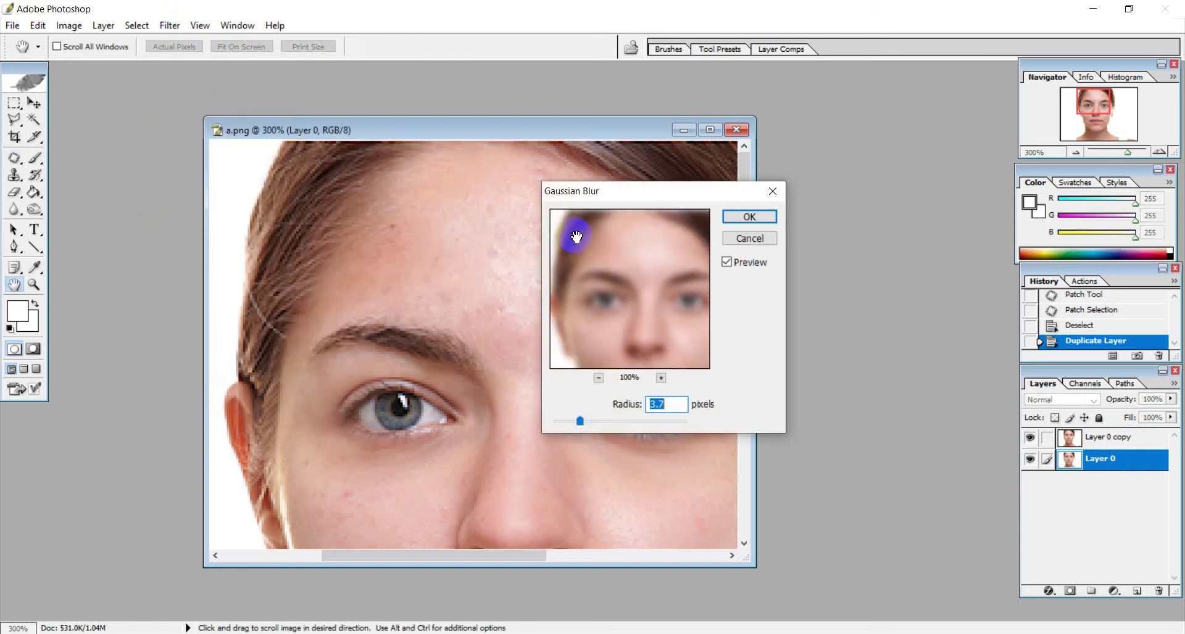
Apply a 3.7-pixel Gaussian Blur to Layer 0 and switch to the Eraser tool
{"action": "left_click", "coordinate": [599, 379]}
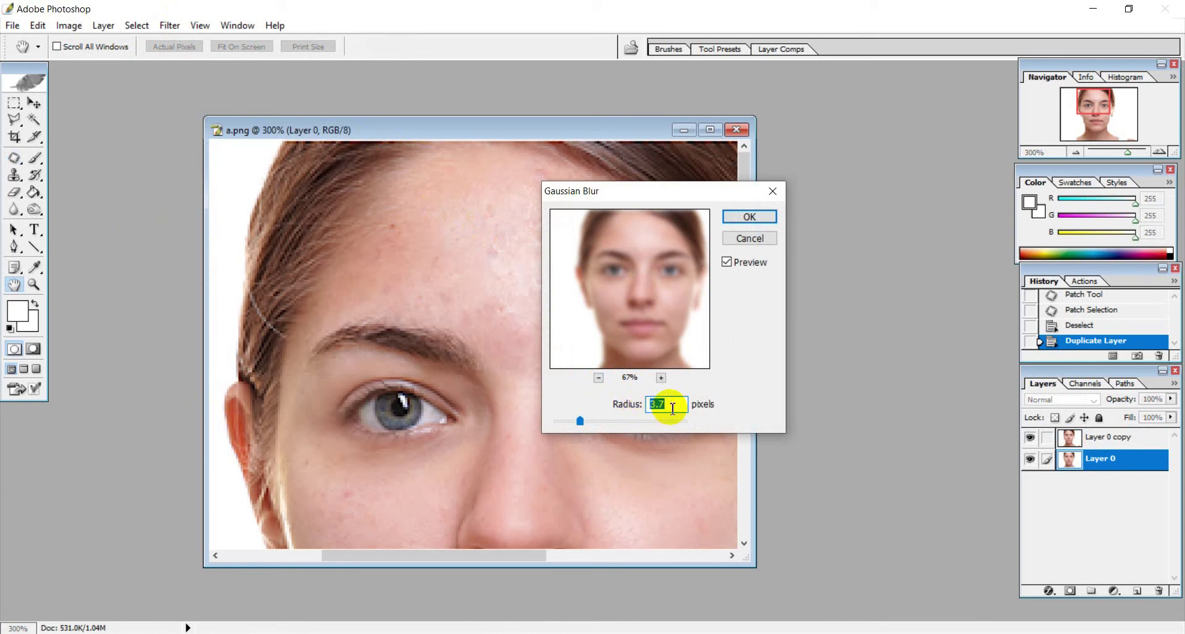
{"action": "left_click", "coordinate": [749, 217]}
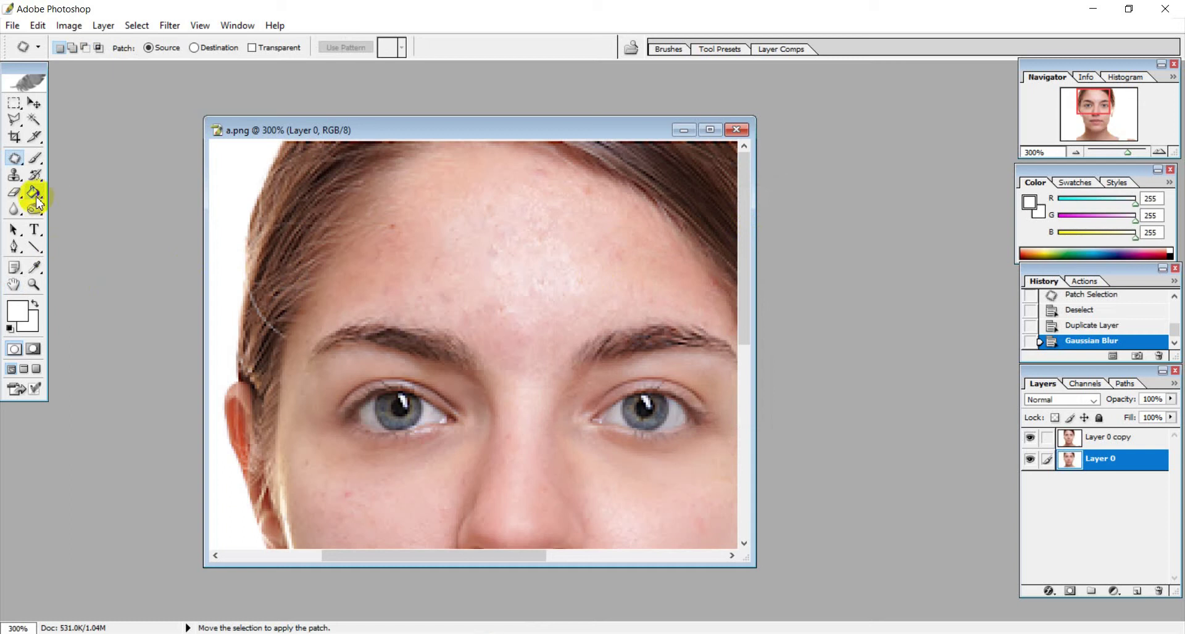
{"action": "left_click", "coordinate": [13, 197]}
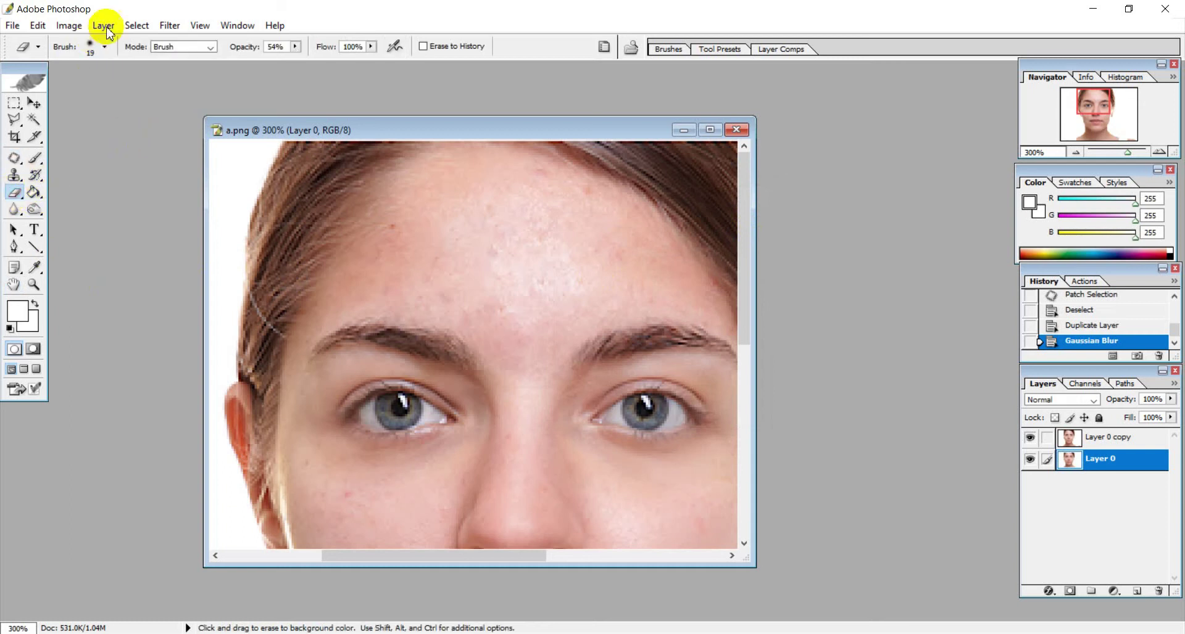
{"action": "left_click", "coordinate": [105, 47]}
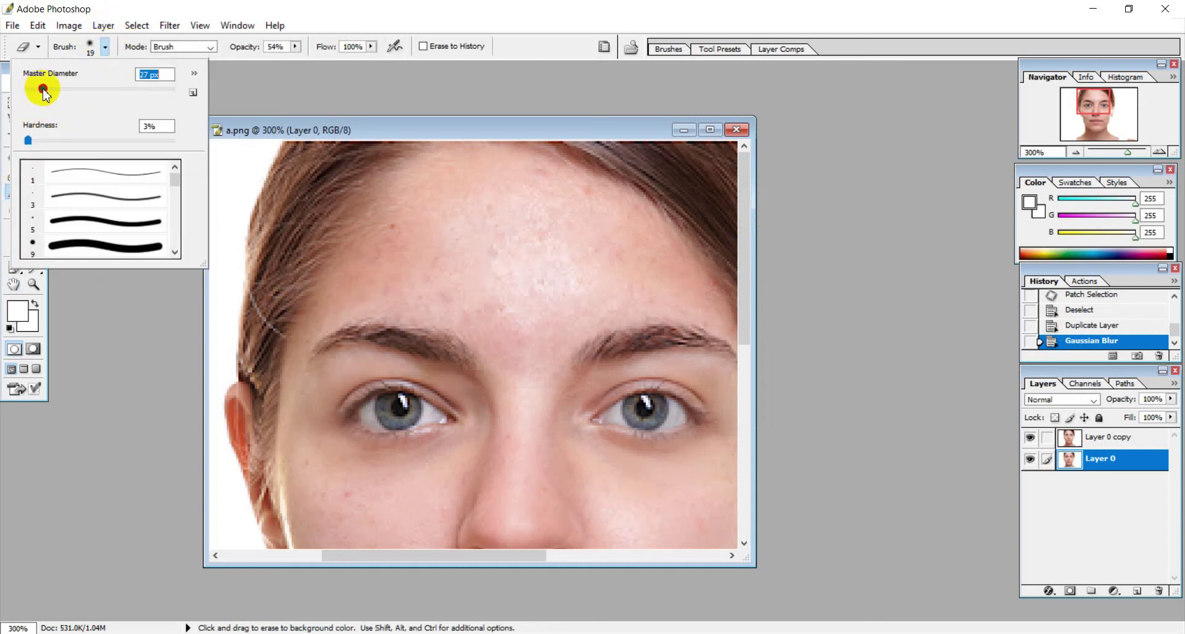
Give the eraser a soft 17 px tip with low hardness, then select Layer 0 copy
{"action": "left_click_drag", "start_coordinate": [37, 91], "coordinate": [35, 90]}
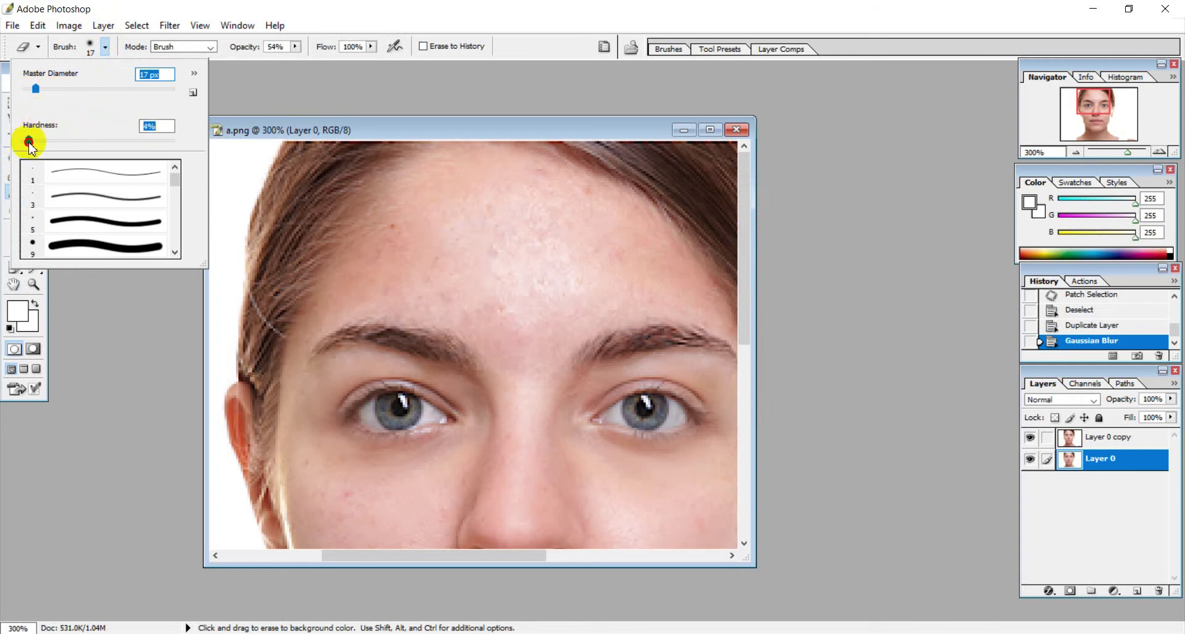
{"action": "left_click", "coordinate": [253, 98]}
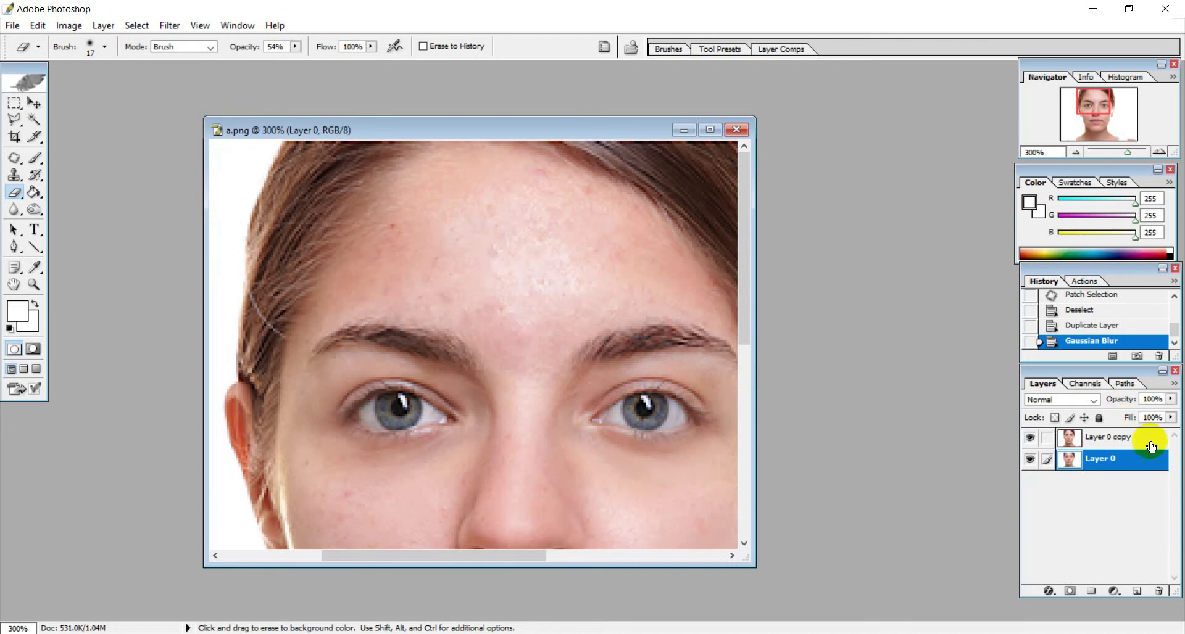
{"action": "left_click", "coordinate": [1123, 444]}
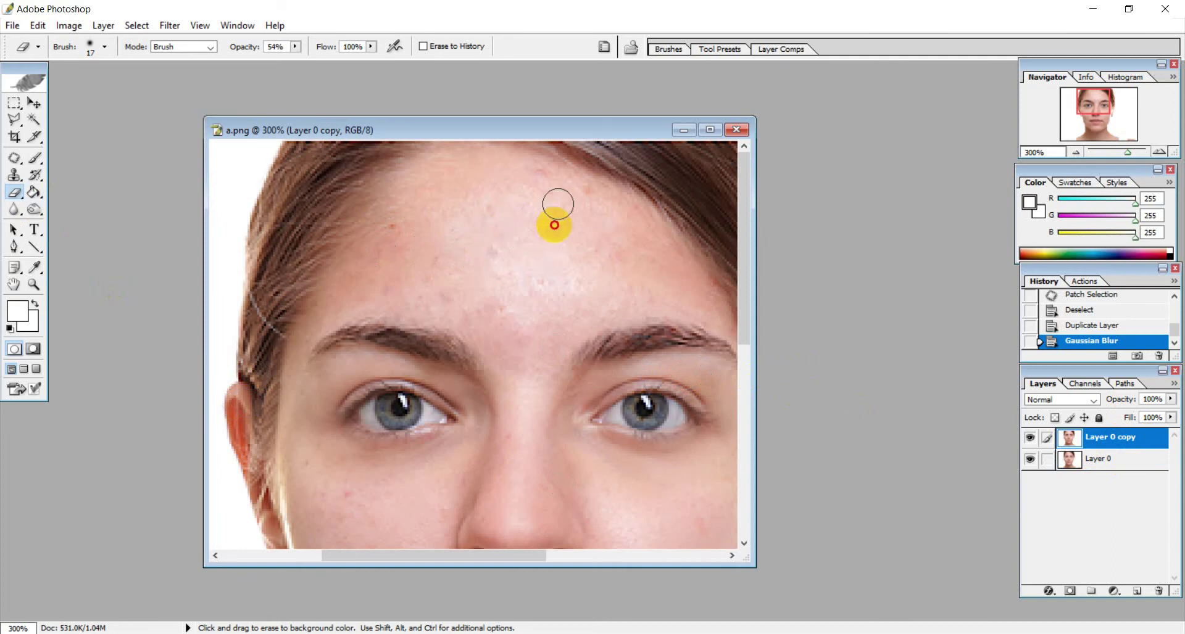
Erase Layer 0 copy across the forehead to reveal the blurred skin beneath
{"action": "mouse_move", "coordinate": [540, 188]}
{"action": "left_mouse_down"}
{"action": "mouse_move", "coordinate": [576, 185]}
{"action": "mouse_move", "coordinate": [432, 213]}
{"action": "mouse_move", "coordinate": [508, 310]}
{"action": "mouse_move", "coordinate": [689, 305]}
{"action": "left_mouse_up"}
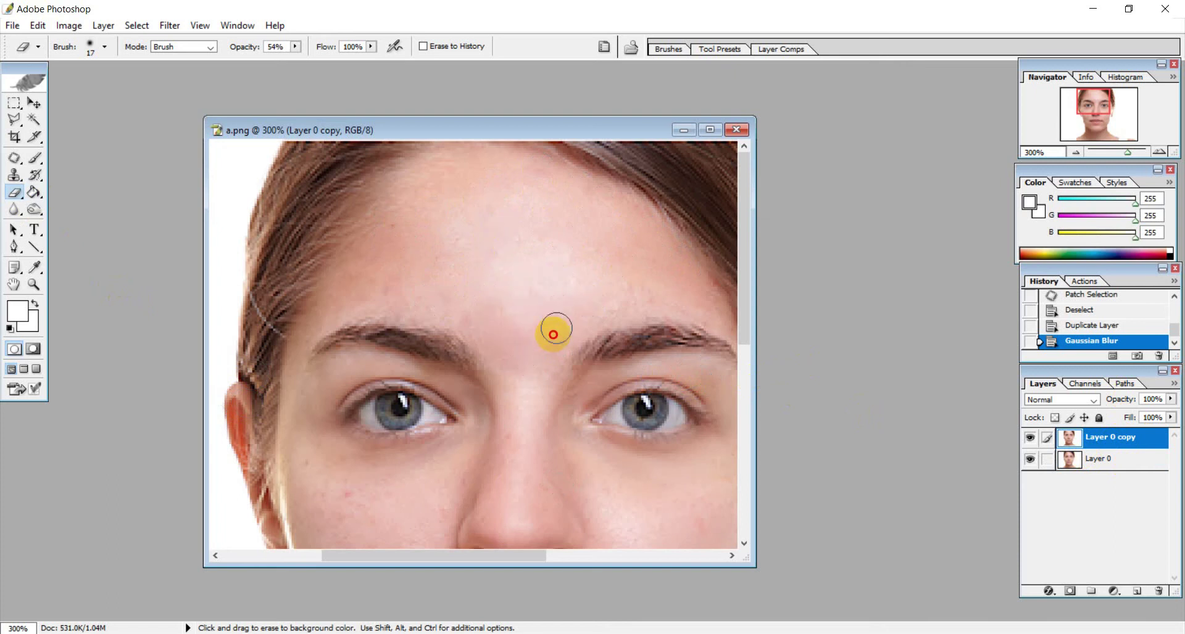
{"action": "mouse_move", "coordinate": [550, 278]}
{"action": "left_mouse_down"}
{"action": "mouse_move", "coordinate": [464, 234]}
{"action": "mouse_move", "coordinate": [358, 286]}
{"action": "left_mouse_up"}
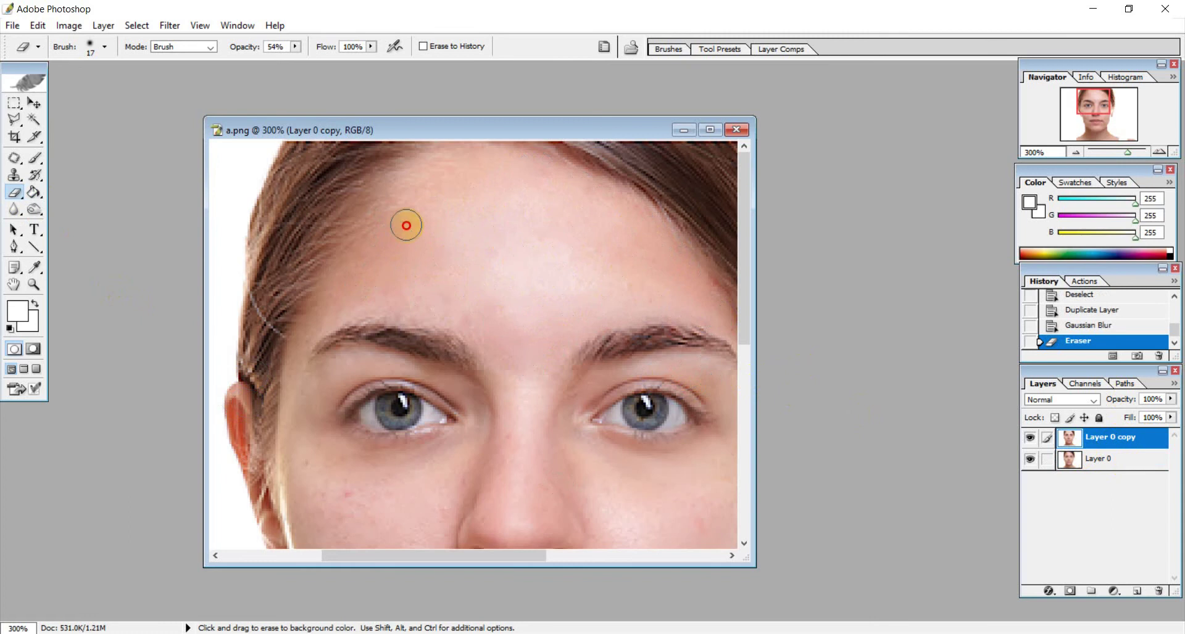
{"action": "scroll", "coordinate": [406, 225], "scroll_direction": "down", "scroll_amount": 3}
{"action": "mouse_move", "coordinate": [384, 217]}
{"action": "left_mouse_down"}
{"action": "mouse_move", "coordinate": [418, 224]}
{"action": "mouse_move", "coordinate": [369, 218]}
{"action": "mouse_move", "coordinate": [511, 265]}
{"action": "left_mouse_up"}
{"action": "scroll", "coordinate": [511, 266], "scroll_direction": "down", "scroll_amount": 2}
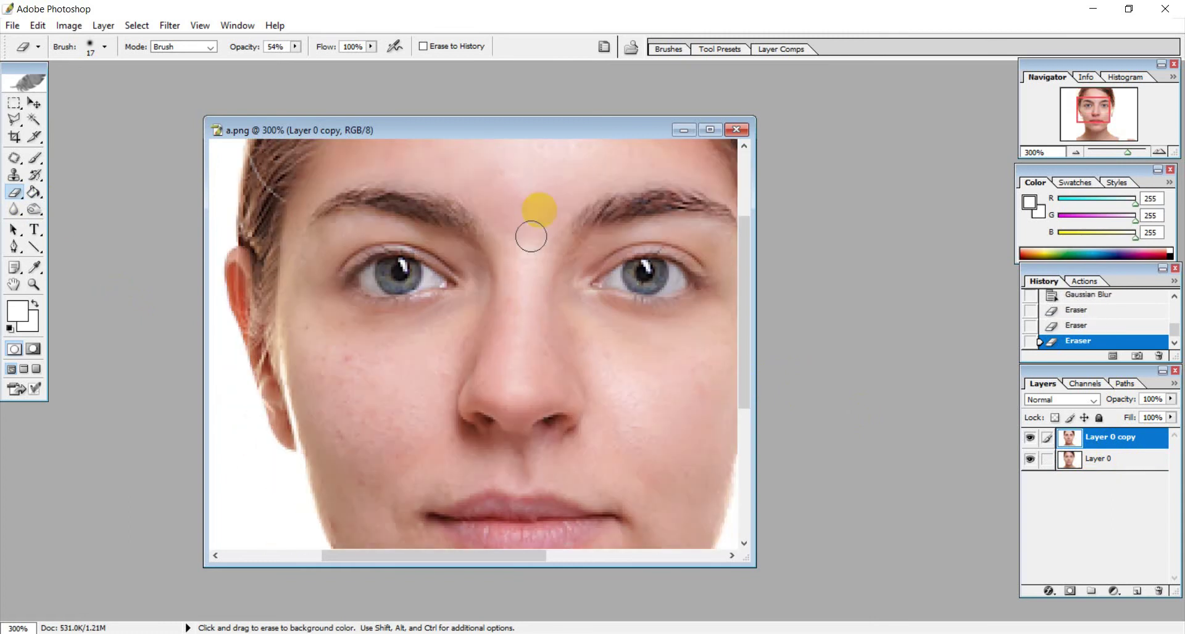
{"action": "left_click_drag", "start_coordinate": [513, 209], "coordinate": [503, 247]}
{"action": "mouse_move", "coordinate": [505, 333]}
{"action": "left_mouse_down"}
{"action": "mouse_move", "coordinate": [521, 358]}
{"action": "mouse_move", "coordinate": [513, 387]}
{"action": "left_mouse_up"}
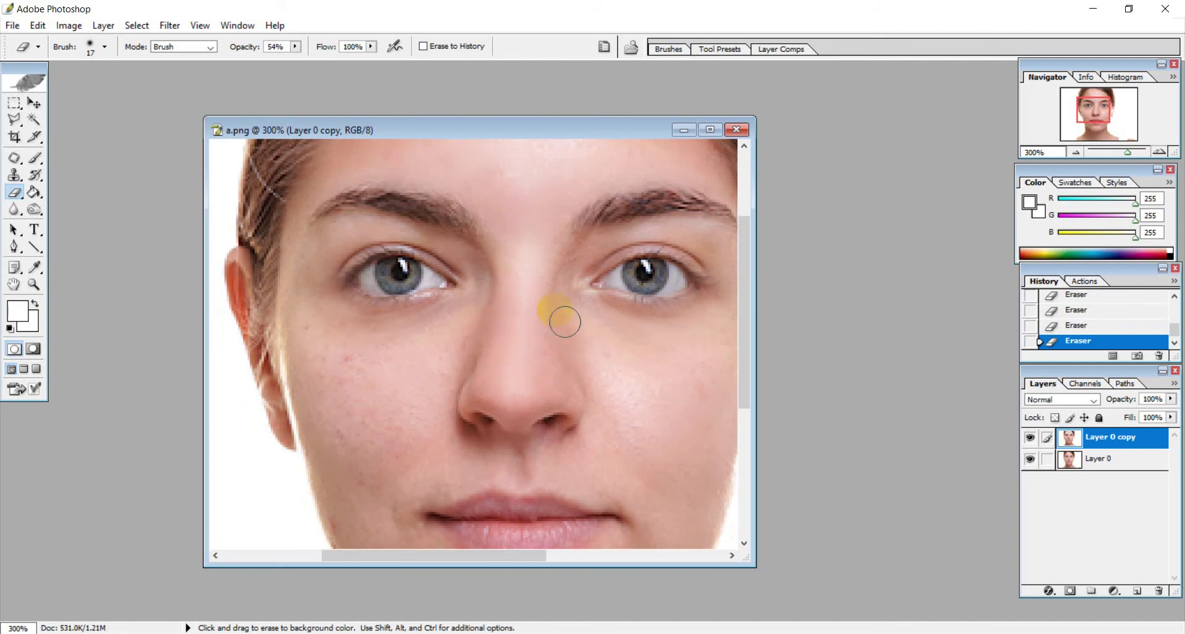
Erase along the nose, under the eye and over the cheek
{"action": "left_click_drag", "start_coordinate": [582, 370], "coordinate": [604, 434]}
{"action": "left_click_drag", "start_coordinate": [468, 325], "coordinate": [472, 346]}
{"action": "scroll", "coordinate": [402, 355], "scroll_direction": "down", "scroll_amount": 1}
{"action": "left_click_drag", "start_coordinate": [455, 292], "coordinate": [366, 310]}
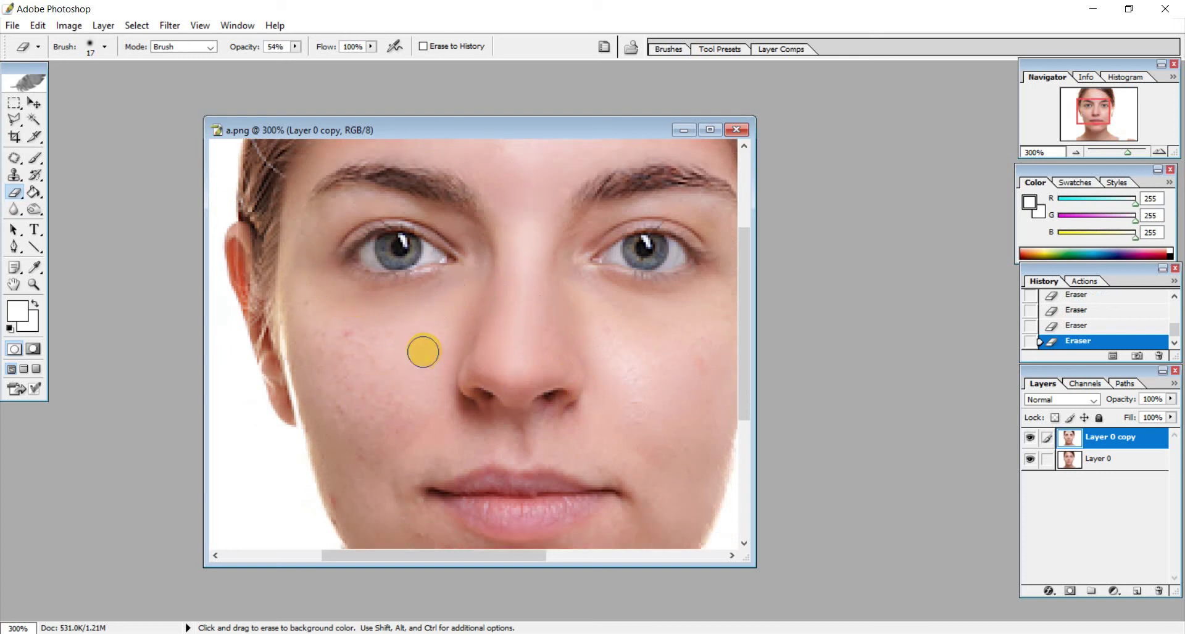
{"action": "left_click", "coordinate": [343, 402]}
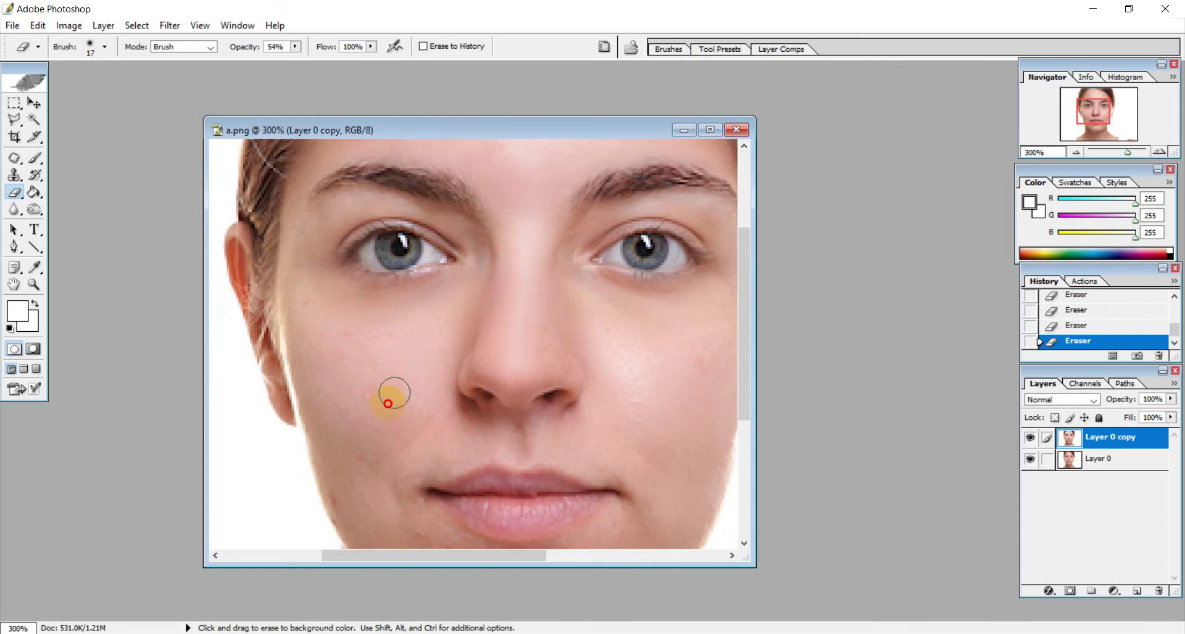
{"action": "scroll", "coordinate": [382, 381], "scroll_direction": "down", "scroll_amount": 5}
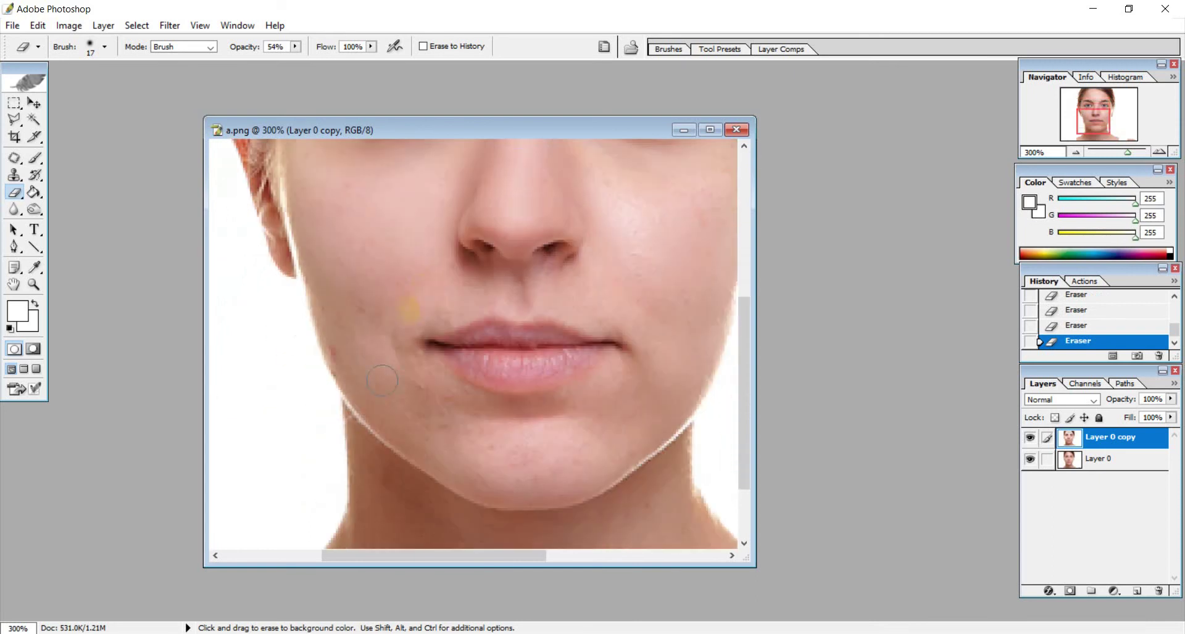
Erase the blurred copy beside the nose, along the cheek, below the lower lip and toward the jaw
{"action": "left_click", "coordinate": [470, 279]}
{"action": "left_click", "coordinate": [299, 244]}
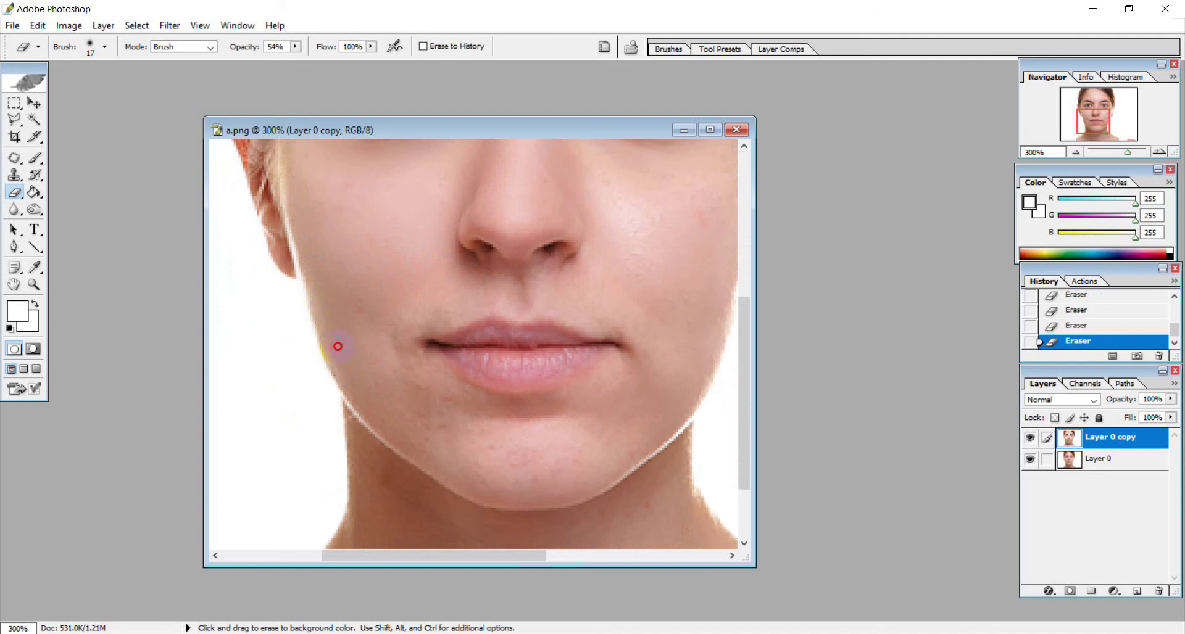
{"action": "scroll", "coordinate": [354, 369], "scroll_direction": "down", "scroll_amount": 3}
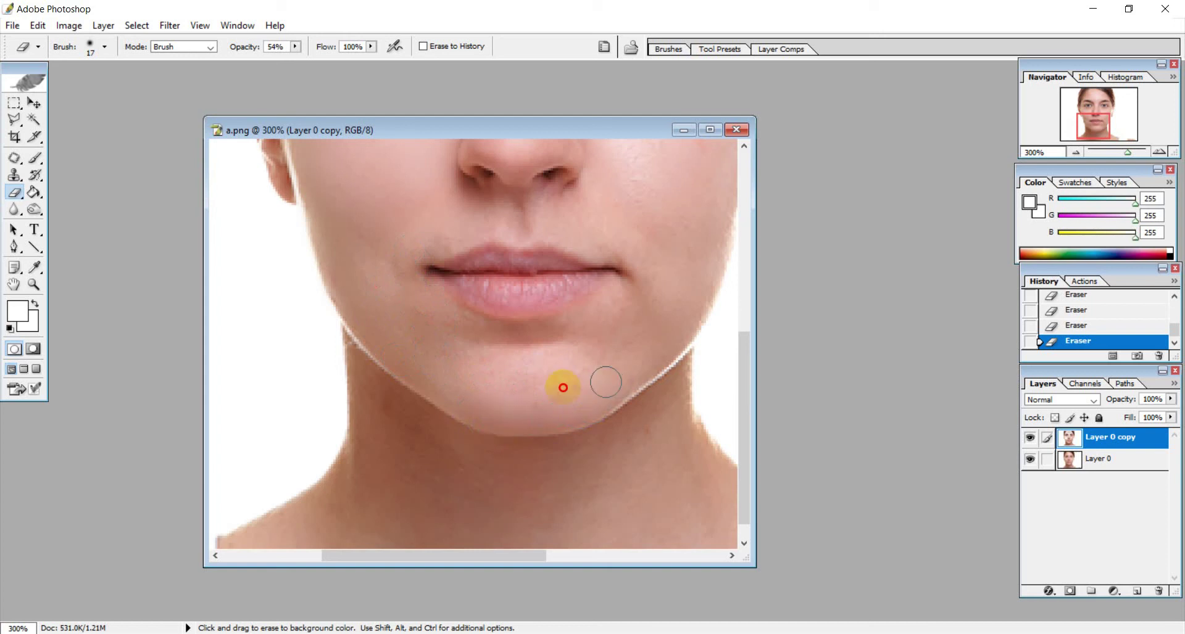
{"action": "left_click", "coordinate": [553, 350]}
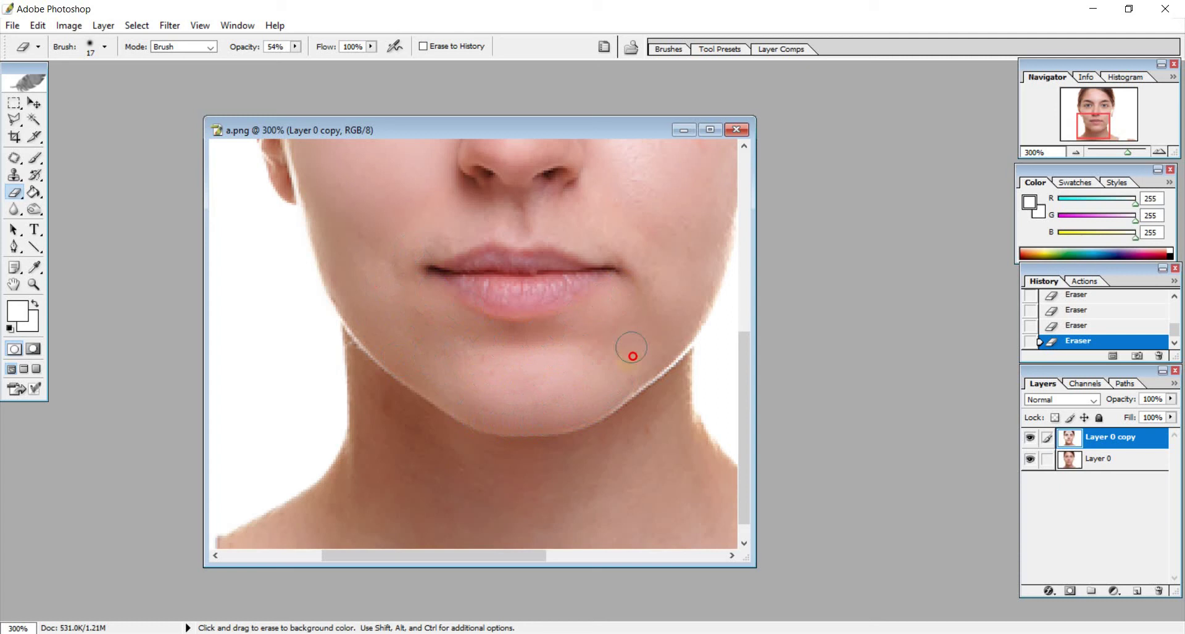
{"action": "scroll", "coordinate": [695, 341], "scroll_direction": "up", "scroll_amount": 2}
{"action": "left_click_drag", "start_coordinate": [703, 339], "coordinate": [671, 397]}
{"action": "left_click_drag", "start_coordinate": [668, 292], "coordinate": [644, 324]}
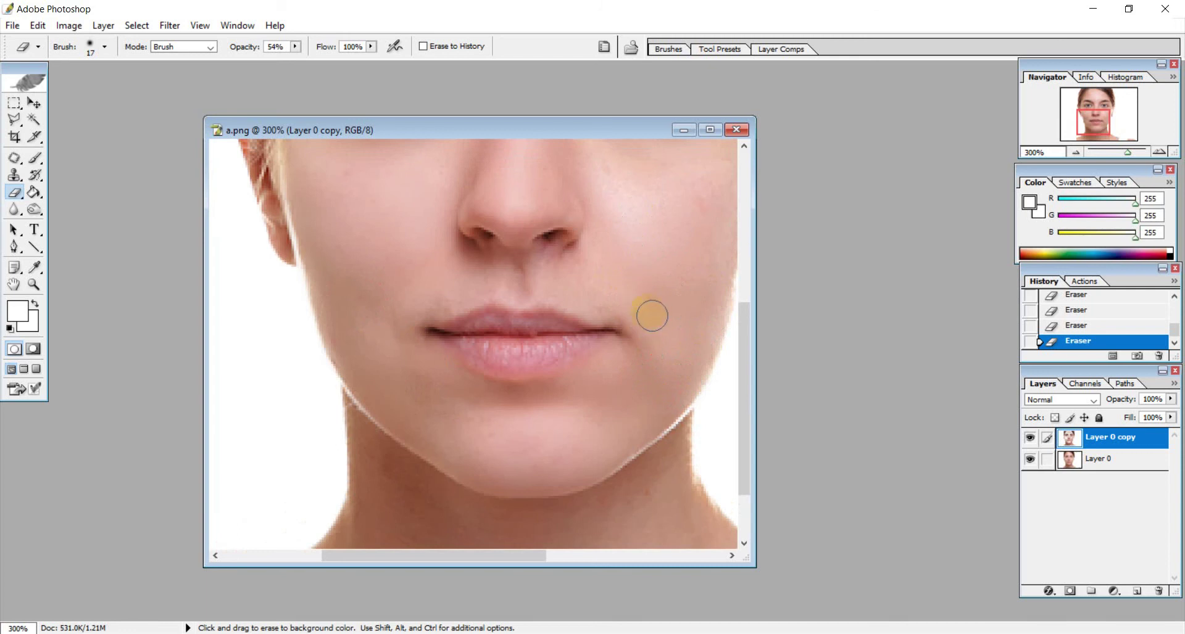
{"action": "scroll", "coordinate": [652, 316], "scroll_direction": "up", "scroll_amount": 3}
{"action": "left_click_drag", "start_coordinate": [693, 291], "coordinate": [716, 304]}
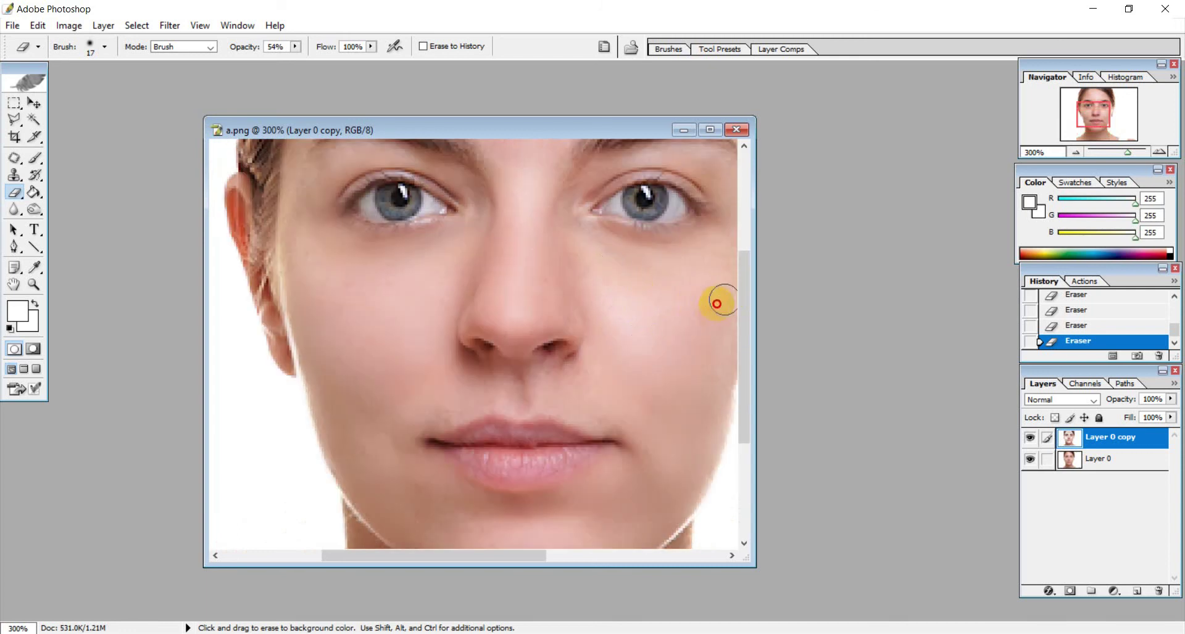
Erase the blurred copy from the right cheek toward the nose, under the nose and around the nostrils
{"action": "scroll", "coordinate": [648, 444], "scroll_direction": "up", "scroll_amount": 3}
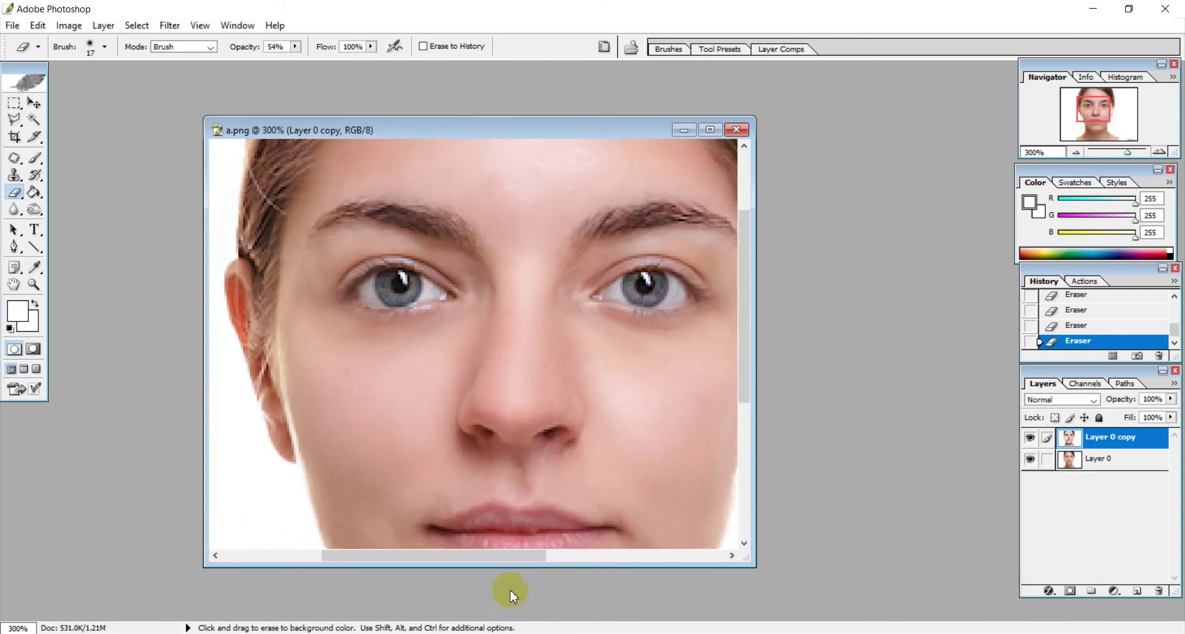
{"action": "left_click_drag", "start_coordinate": [498, 556], "coordinate": [545, 556]}
{"action": "mouse_move", "coordinate": [633, 358]}
{"action": "left_mouse_down"}
{"action": "mouse_move", "coordinate": [640, 309]}
{"action": "mouse_move", "coordinate": [582, 343]}
{"action": "mouse_move", "coordinate": [483, 324]}
{"action": "mouse_move", "coordinate": [597, 404]}
{"action": "mouse_move", "coordinate": [624, 400]}
{"action": "mouse_move", "coordinate": [574, 458]}
{"action": "mouse_move", "coordinate": [515, 374]}
{"action": "left_mouse_up"}
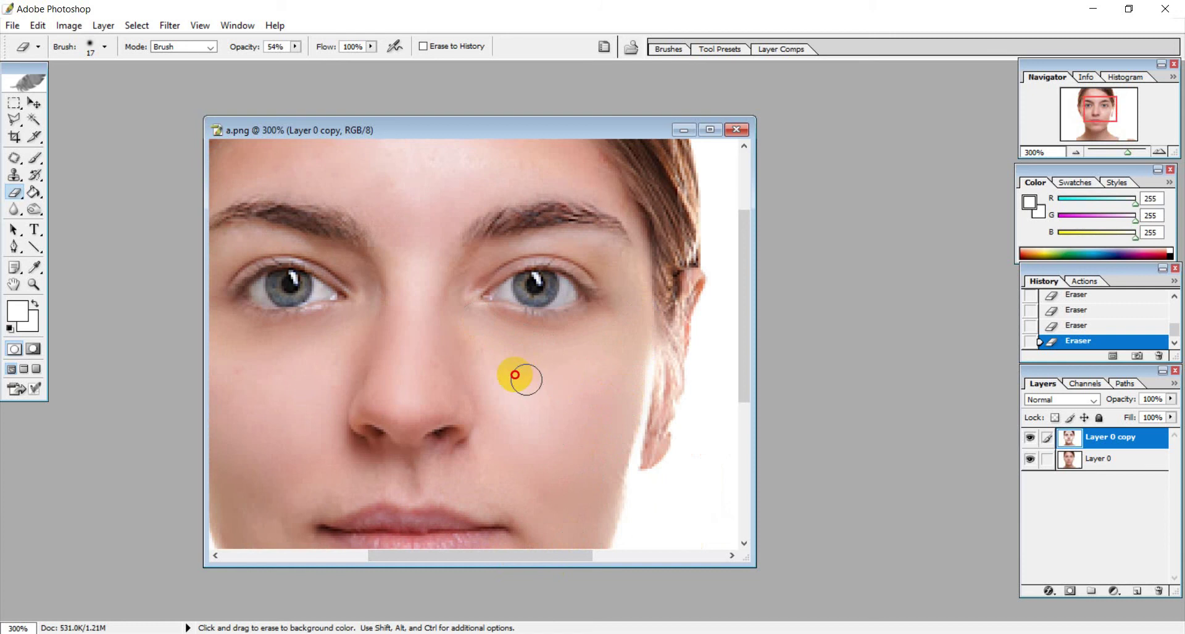
{"action": "scroll", "coordinate": [492, 365], "scroll_direction": "down", "scroll_amount": 3}
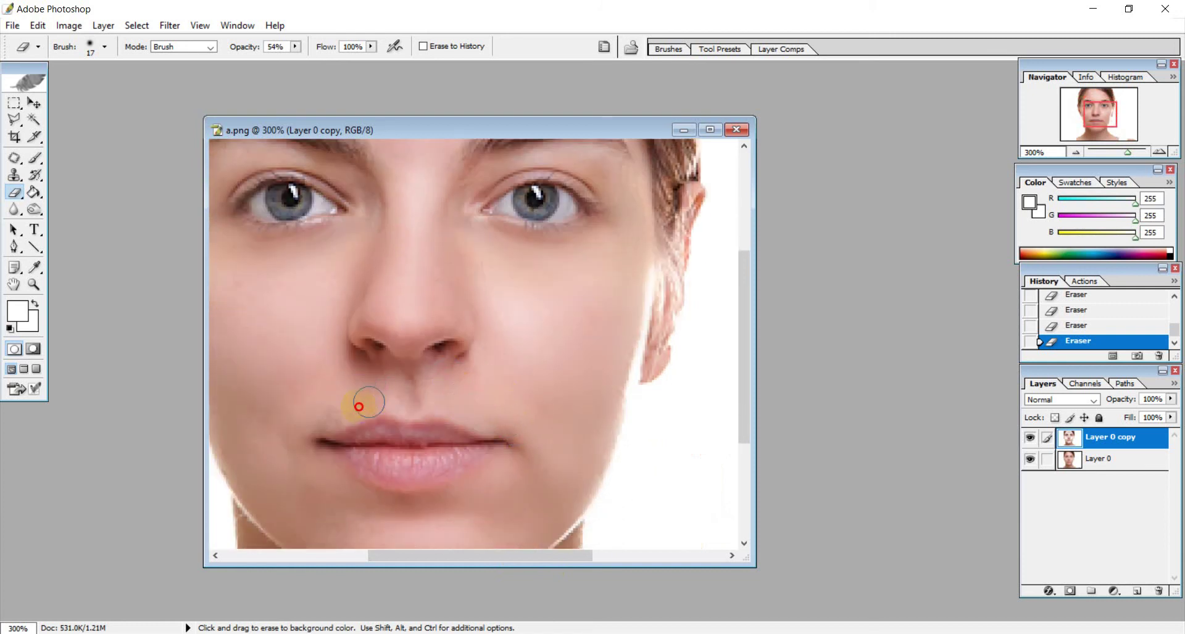
{"action": "left_click_drag", "start_coordinate": [422, 427], "coordinate": [410, 384]}
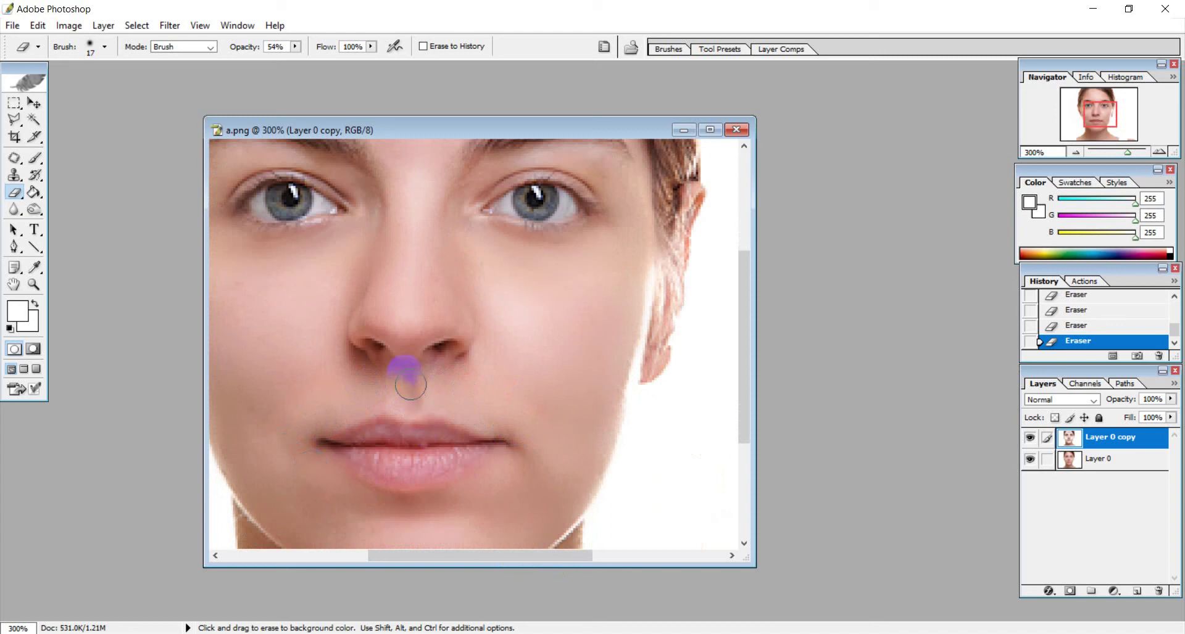
{"action": "scroll", "coordinate": [499, 407], "scroll_direction": "up", "scroll_amount": 2}
{"action": "mouse_move", "coordinate": [474, 399]}
{"action": "left_mouse_down"}
{"action": "mouse_move", "coordinate": [385, 391]}
{"action": "mouse_move", "coordinate": [337, 403]}
{"action": "left_mouse_up"}
Erase the blur along the right eyebrow, hairline and across the forehead
{"action": "scroll", "coordinate": [587, 491], "scroll_direction": "up", "scroll_amount": 2}
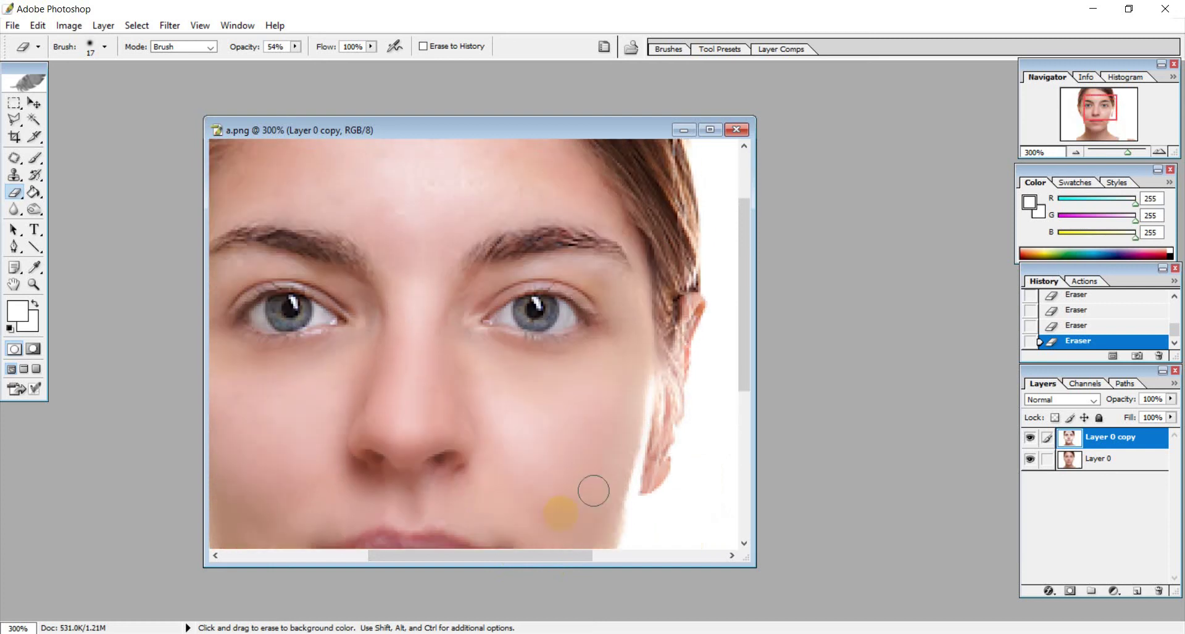
{"action": "scroll", "coordinate": [587, 492], "scroll_direction": "up", "scroll_amount": 4}
{"action": "left_click", "coordinate": [631, 333]}
{"action": "left_click_drag", "start_coordinate": [630, 333], "coordinate": [636, 326]}
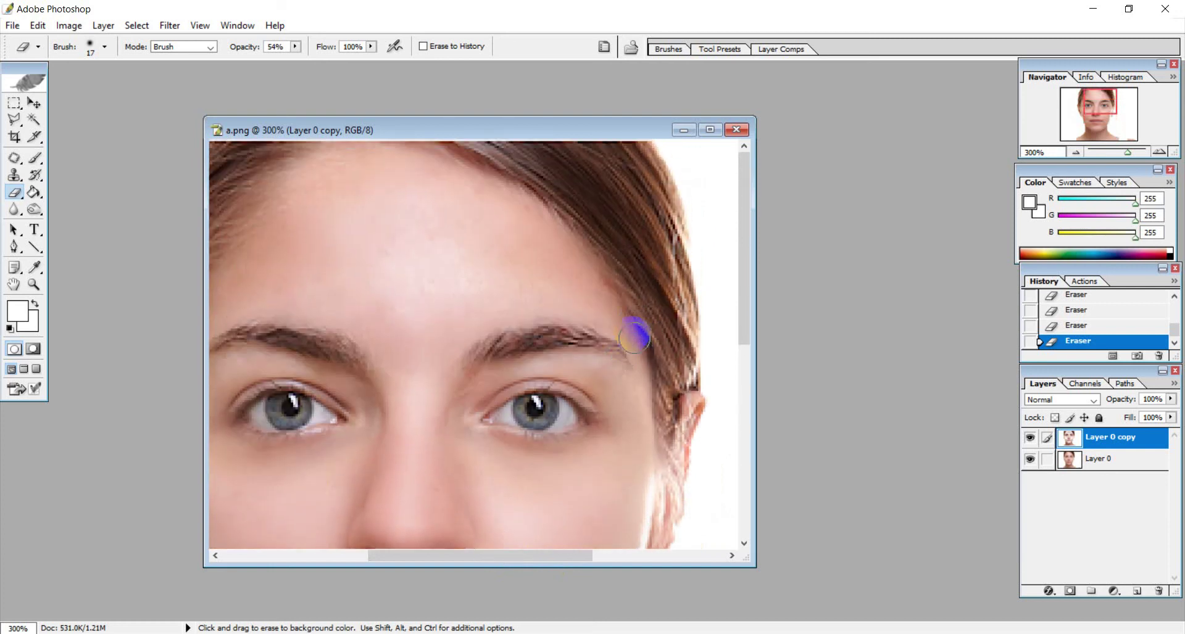
{"action": "left_click_drag", "start_coordinate": [597, 305], "coordinate": [531, 302]}
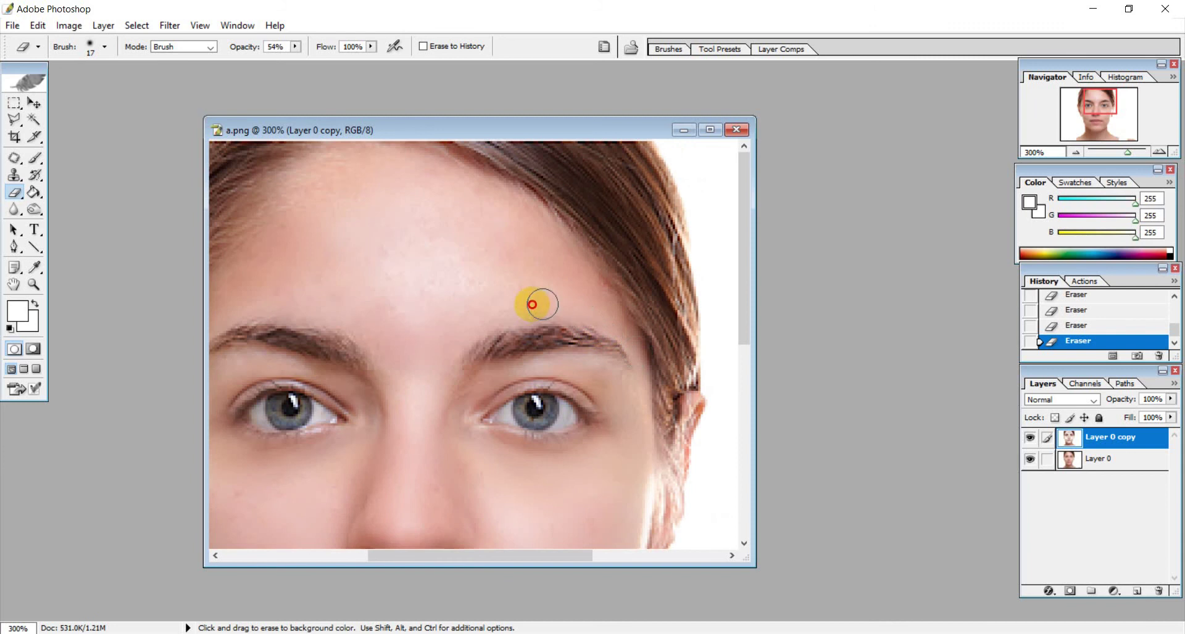
{"action": "mouse_move", "coordinate": [453, 275]}
{"action": "left_mouse_down"}
{"action": "mouse_move", "coordinate": [384, 282]}
{"action": "mouse_move", "coordinate": [396, 299]}
{"action": "mouse_move", "coordinate": [546, 228]}
{"action": "mouse_move", "coordinate": [527, 217]}
{"action": "mouse_move", "coordinate": [371, 234]}
{"action": "left_mouse_up"}
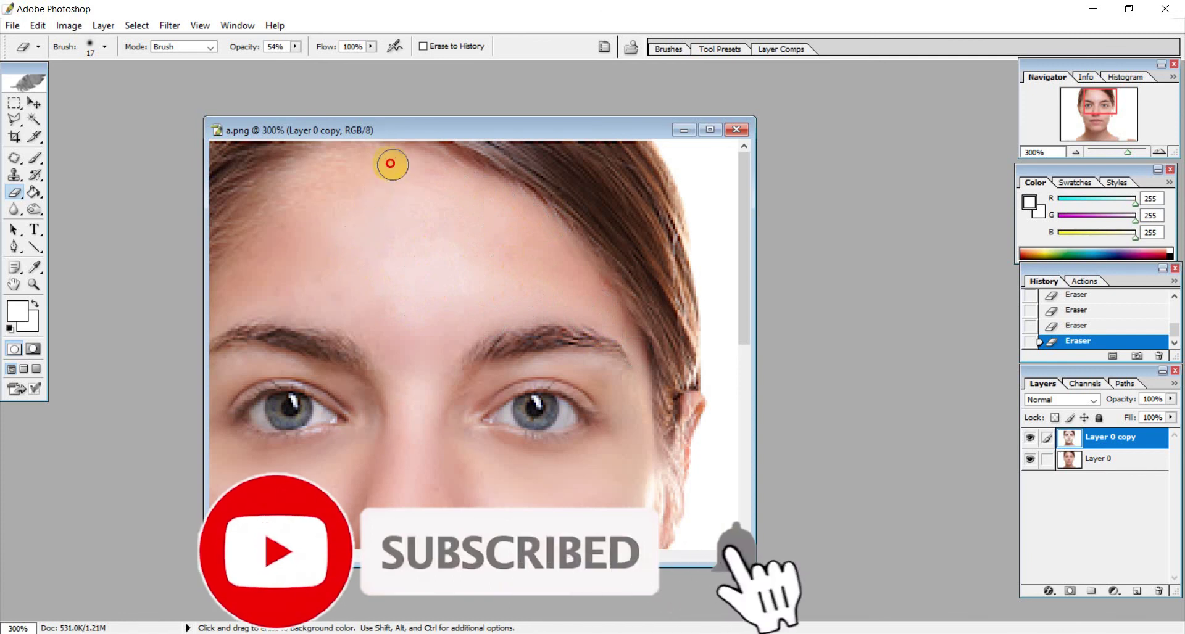
{"action": "left_click", "coordinate": [273, 208]}
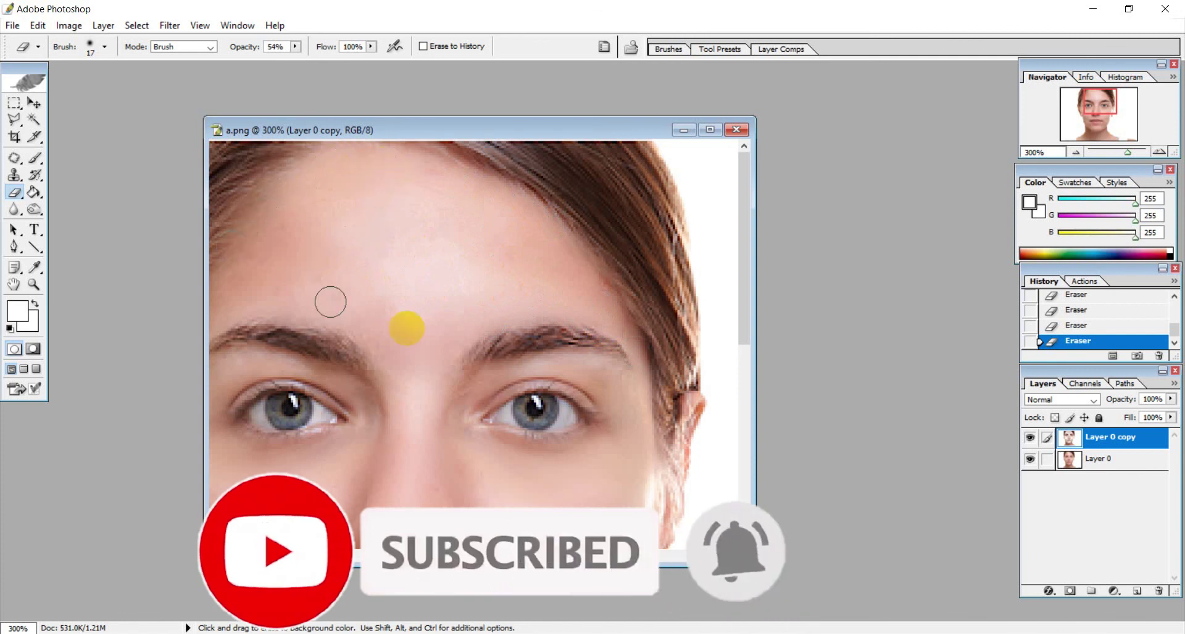
Erase the blur at the inner corner of the left eye and nearby areas, then zoom out
{"action": "scroll", "coordinate": [407, 328], "scroll_direction": "down", "scroll_amount": 3}
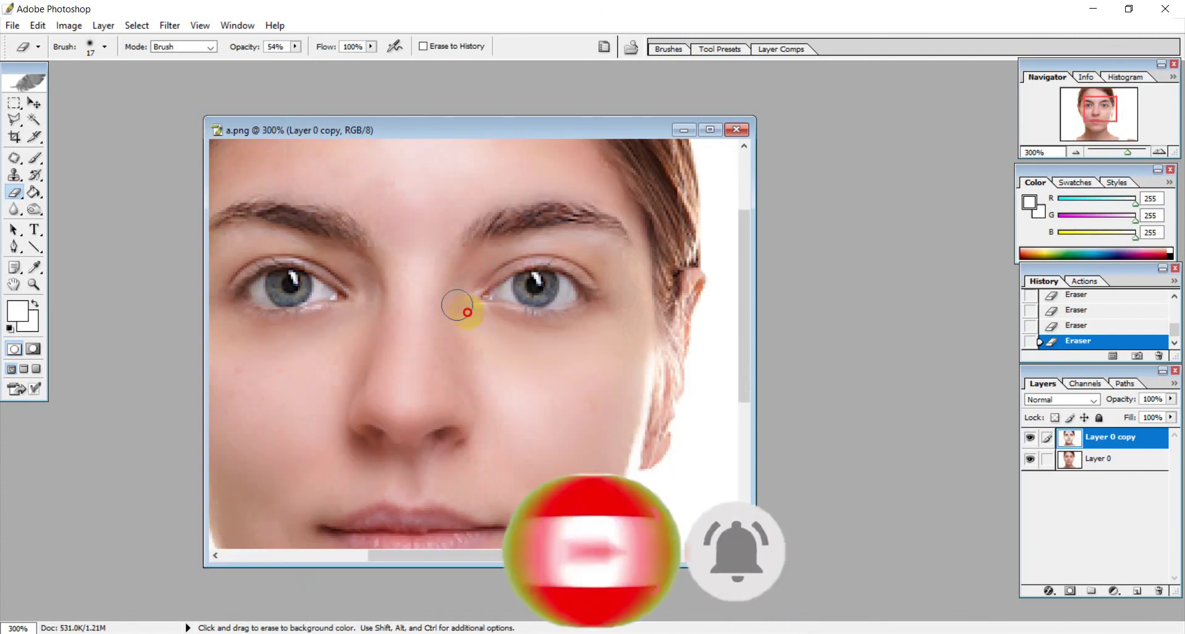
{"action": "left_click_drag", "start_coordinate": [330, 268], "coordinate": [346, 287]}
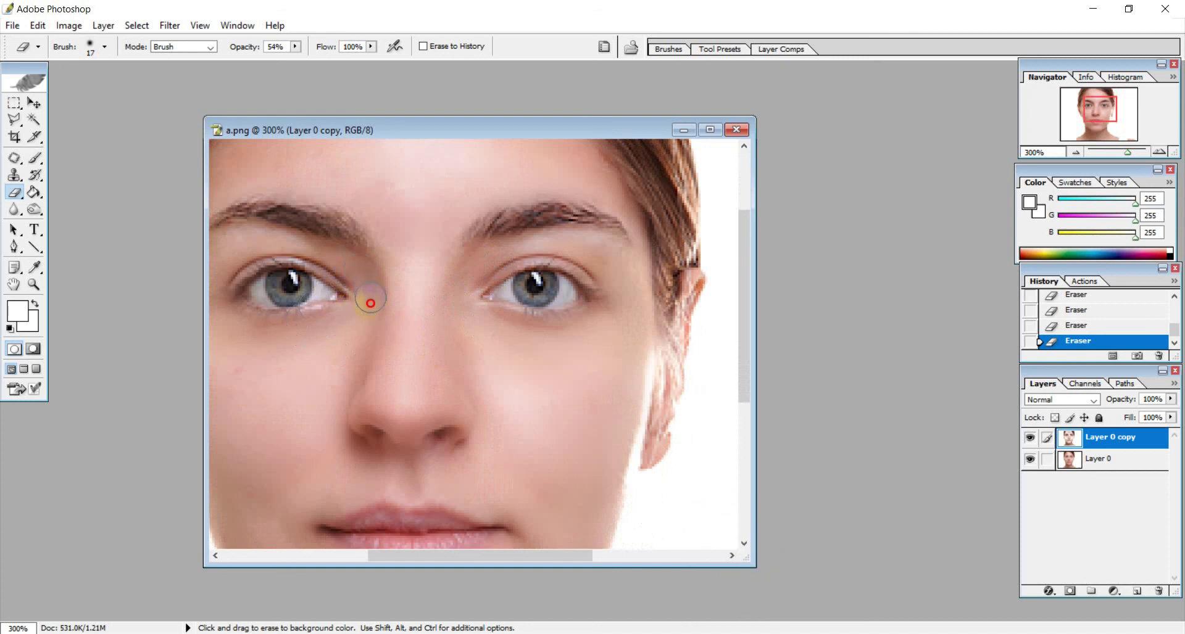
{"action": "scroll", "coordinate": [434, 267], "scroll_direction": "up", "scroll_amount": 1}
{"action": "mouse_move", "coordinate": [339, 286]}
{"action": "left_mouse_down"}
{"action": "mouse_move", "coordinate": [321, 290]}
{"action": "mouse_move", "coordinate": [287, 250]}
{"action": "left_mouse_up"}
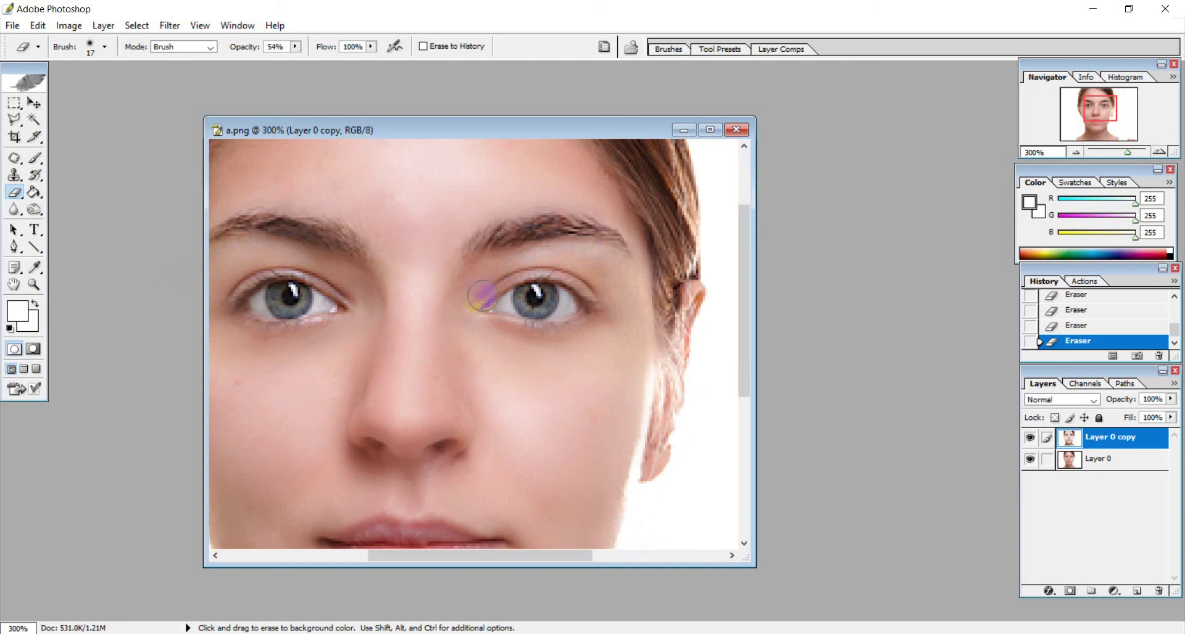
{"action": "left_click_drag", "start_coordinate": [487, 274], "coordinate": [542, 238]}
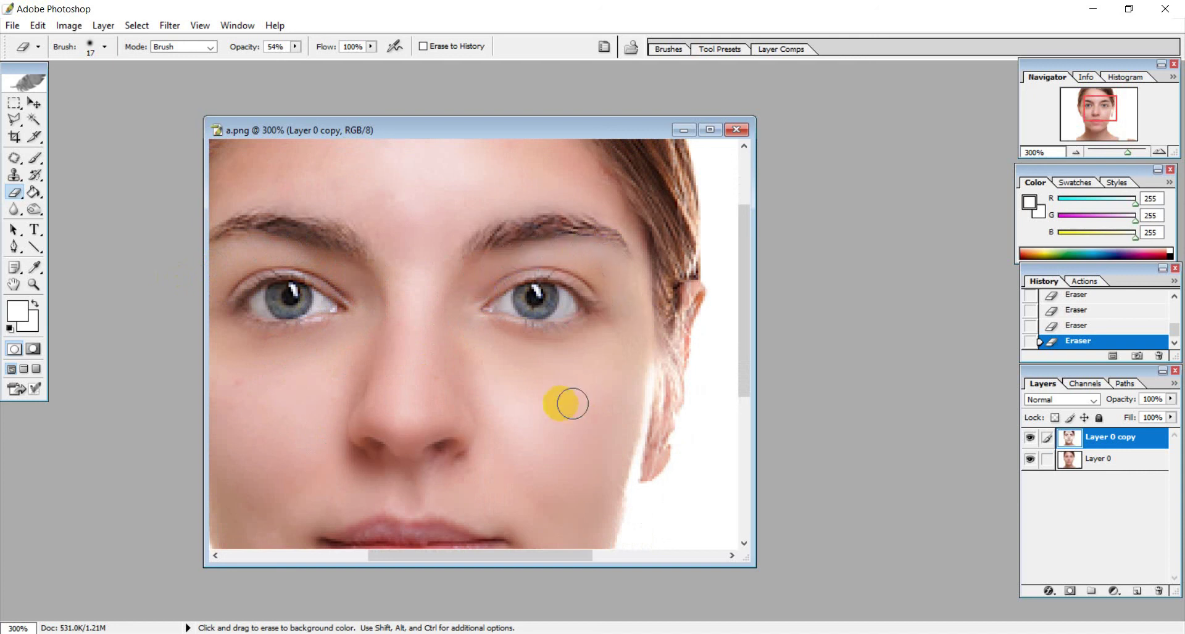
{"action": "scroll", "coordinate": [548, 400], "scroll_direction": "down", "scroll_amount": 5}
{"action": "scroll", "coordinate": [556, 398], "scroll_direction": "down", "scroll_amount": 3}
{"action": "scroll", "coordinate": [575, 399], "scroll_direction": "down", "scroll_amount": 3}
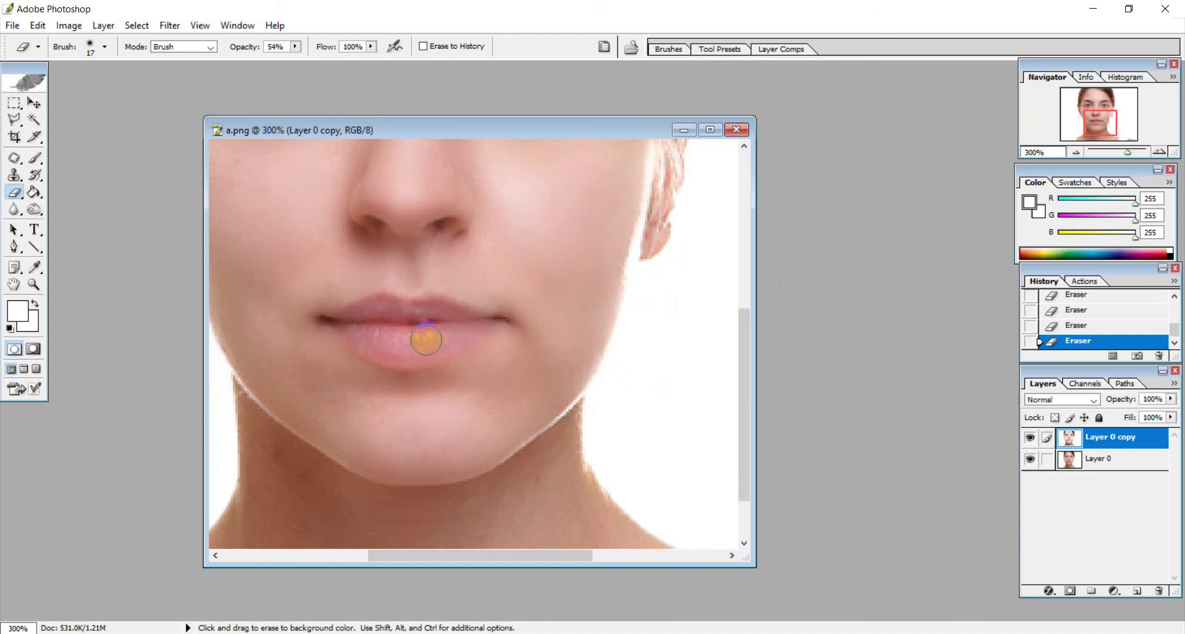
{"action": "left_click", "coordinate": [1077, 153]}
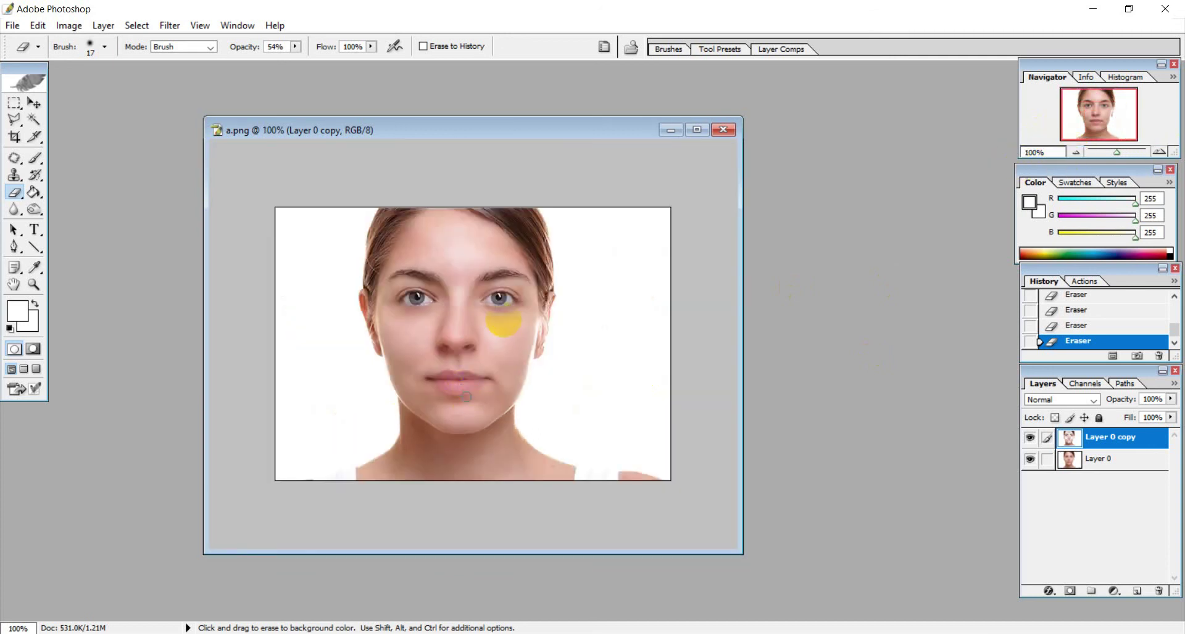
Erase one last cheek-to-mouth patch, then apply Levels with the midtone set to 0.86
{"action": "left_click_drag", "start_coordinate": [518, 319], "coordinate": [476, 367]}
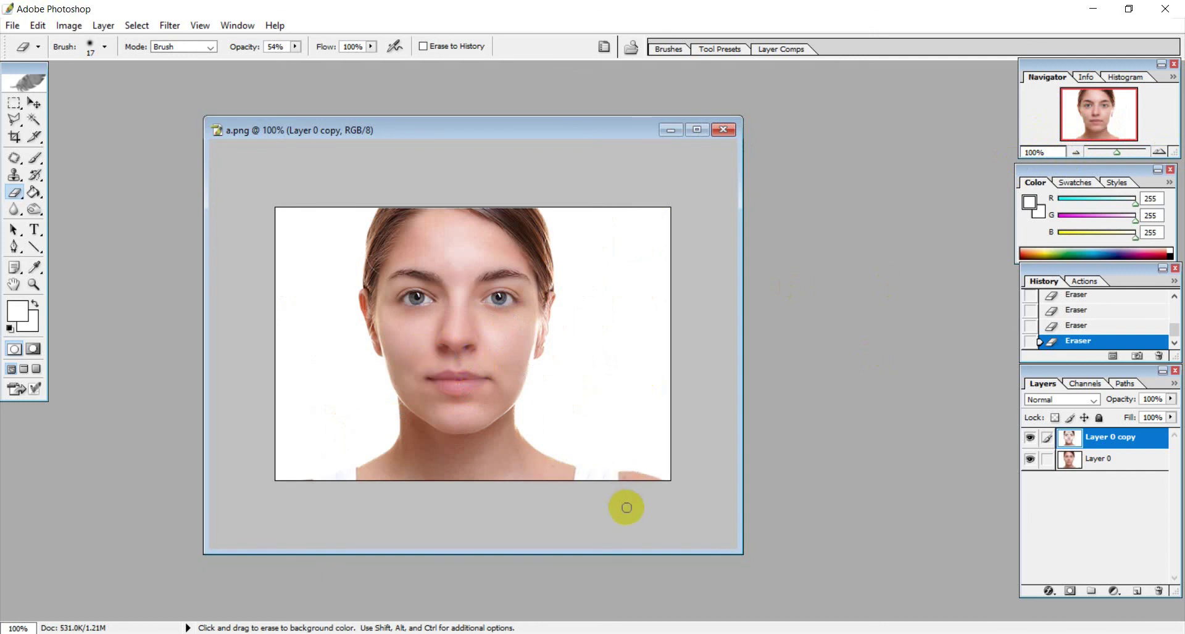
{"action": "key", "text": "ctrl+l"}
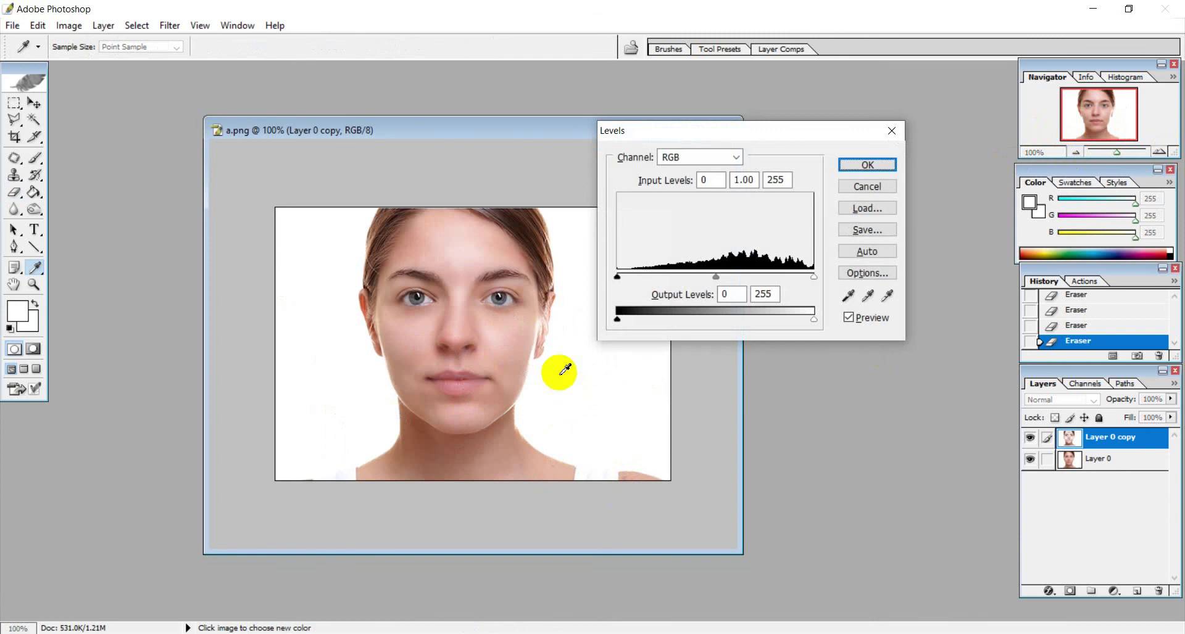
{"action": "left_click", "coordinate": [717, 278]}
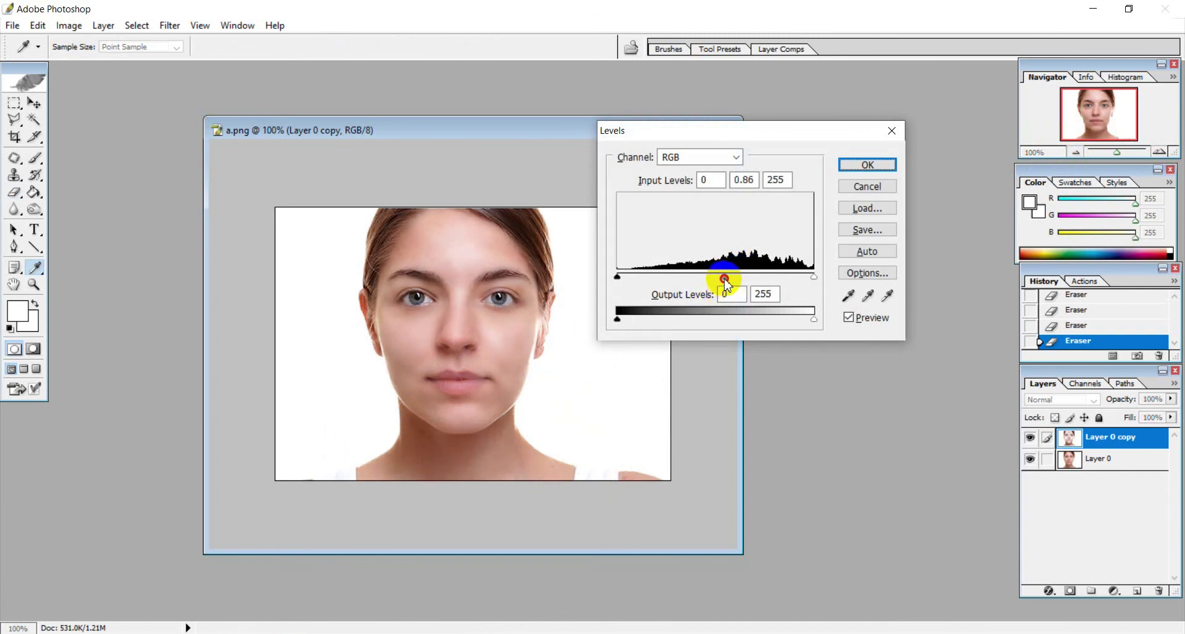
{"action": "left_click", "coordinate": [883, 165]}
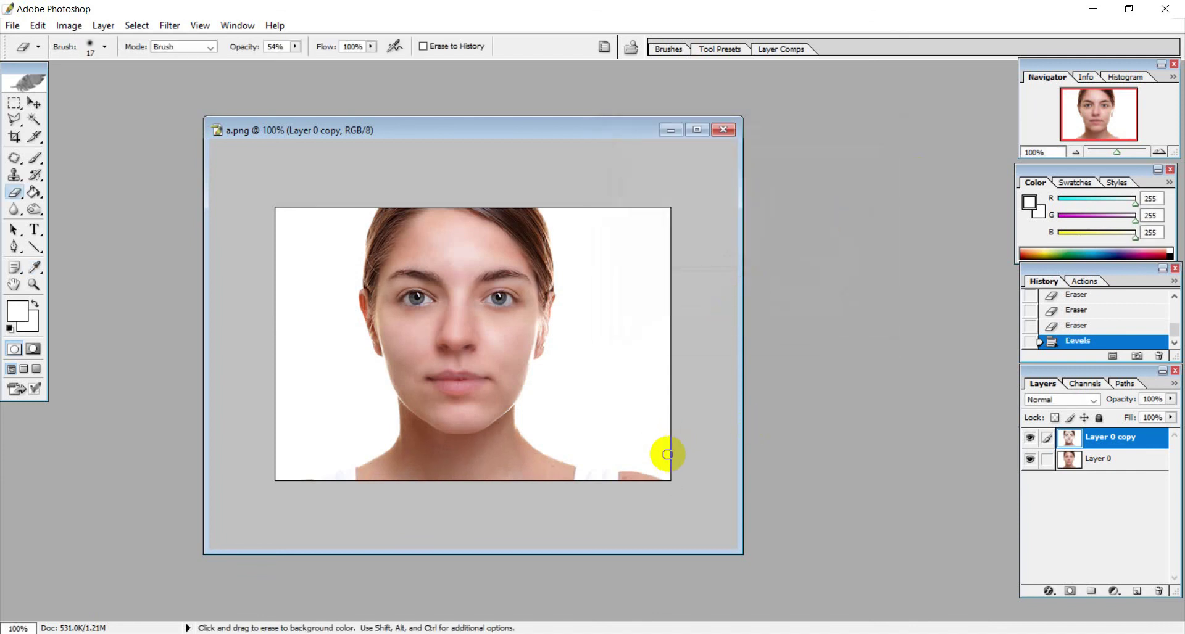
Merge the visible layers and save the portrait to the Desktop as aaa.png
{"action": "key", "text": "ctrl"}
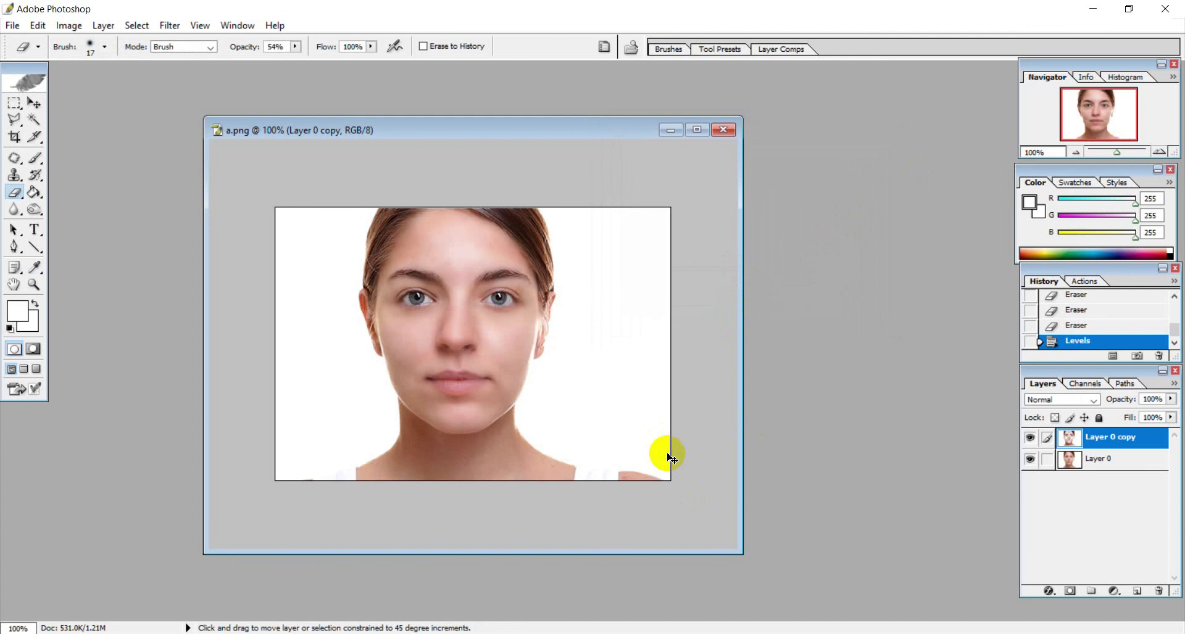
{"action": "key", "text": "ctrl+shift+e"}
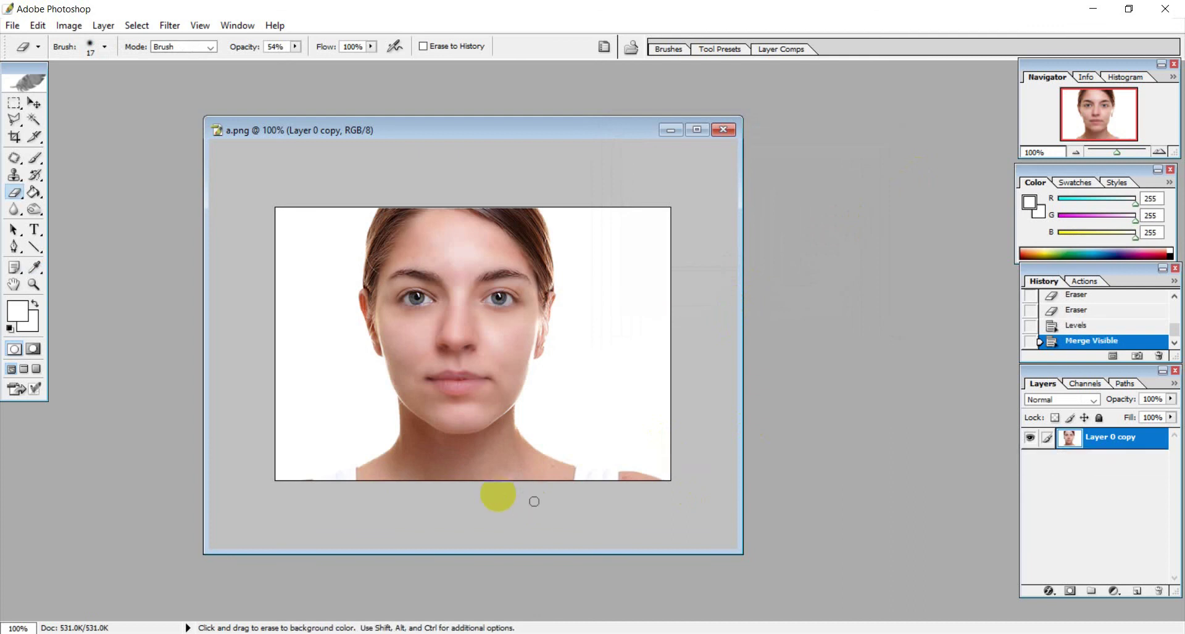
{"action": "left_click", "coordinate": [13, 27]}
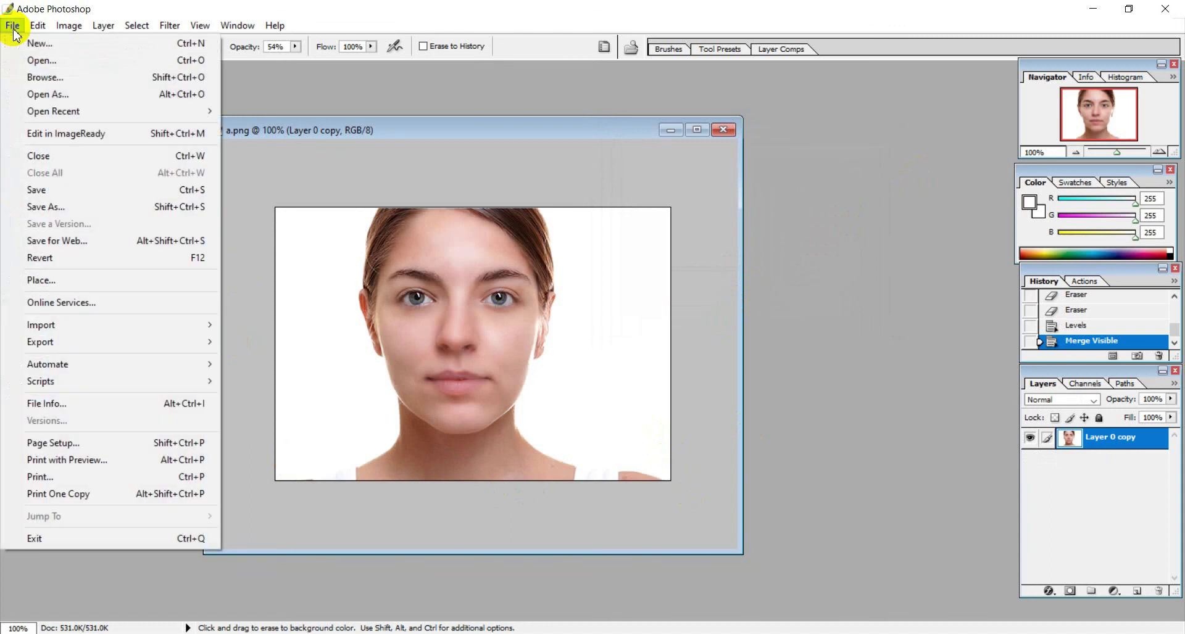
{"action": "left_click", "coordinate": [96, 204]}
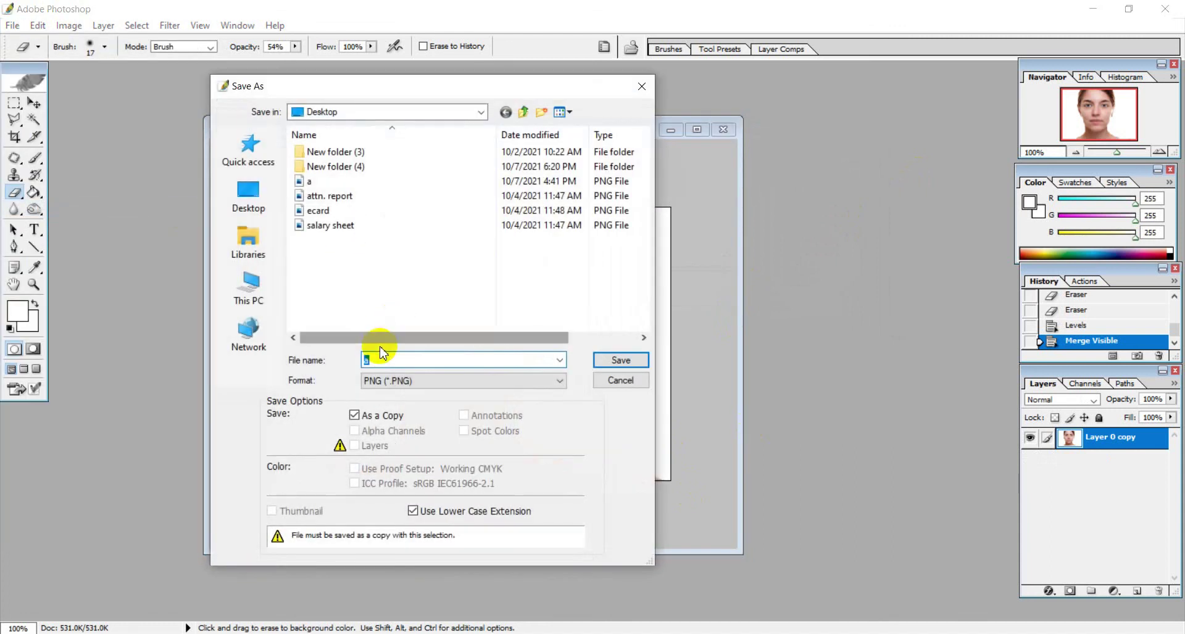
{"action": "type", "text": "aaa"}
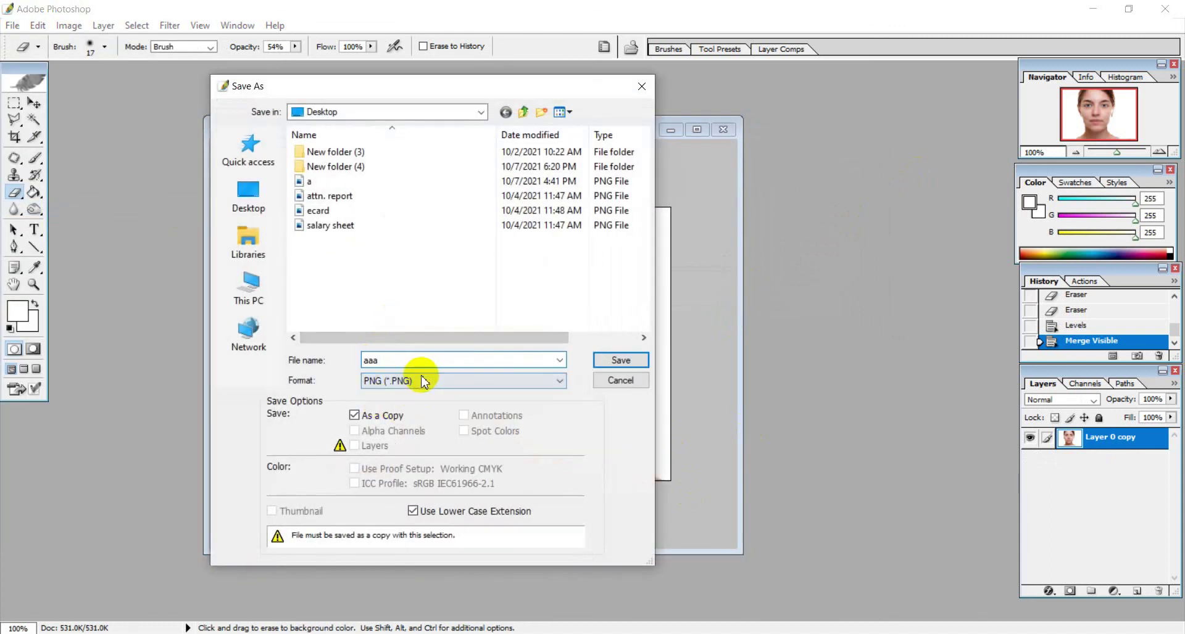
{"action": "left_click", "coordinate": [250, 196]}
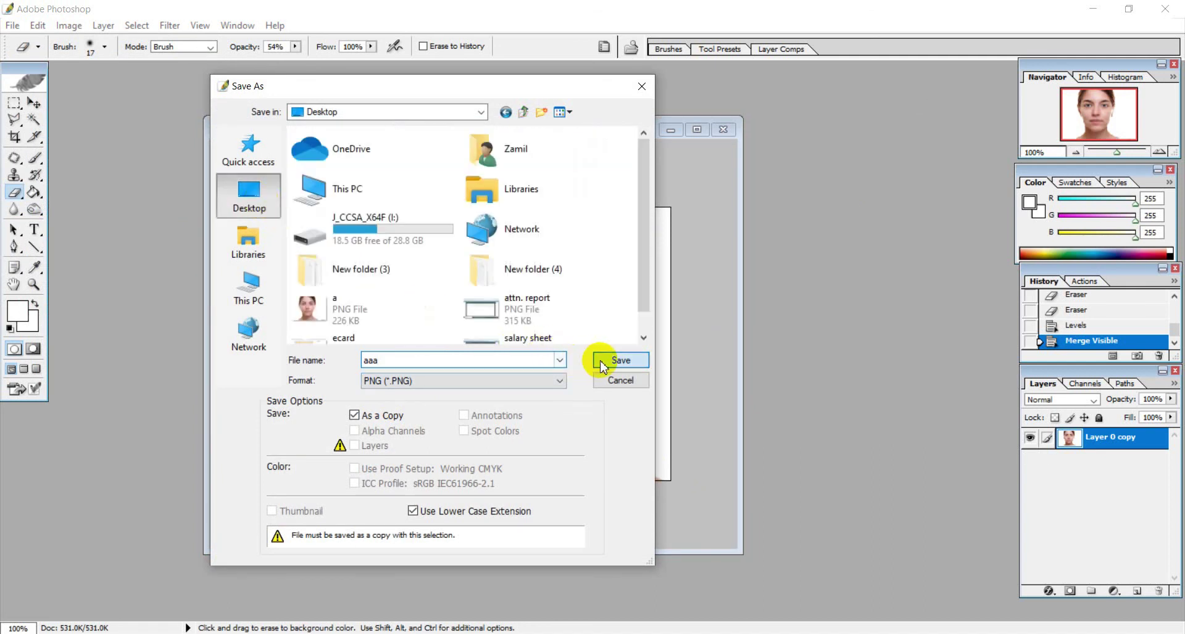
{"action": "left_click", "coordinate": [602, 360]}
{"action": "left_click", "coordinate": [630, 313]}
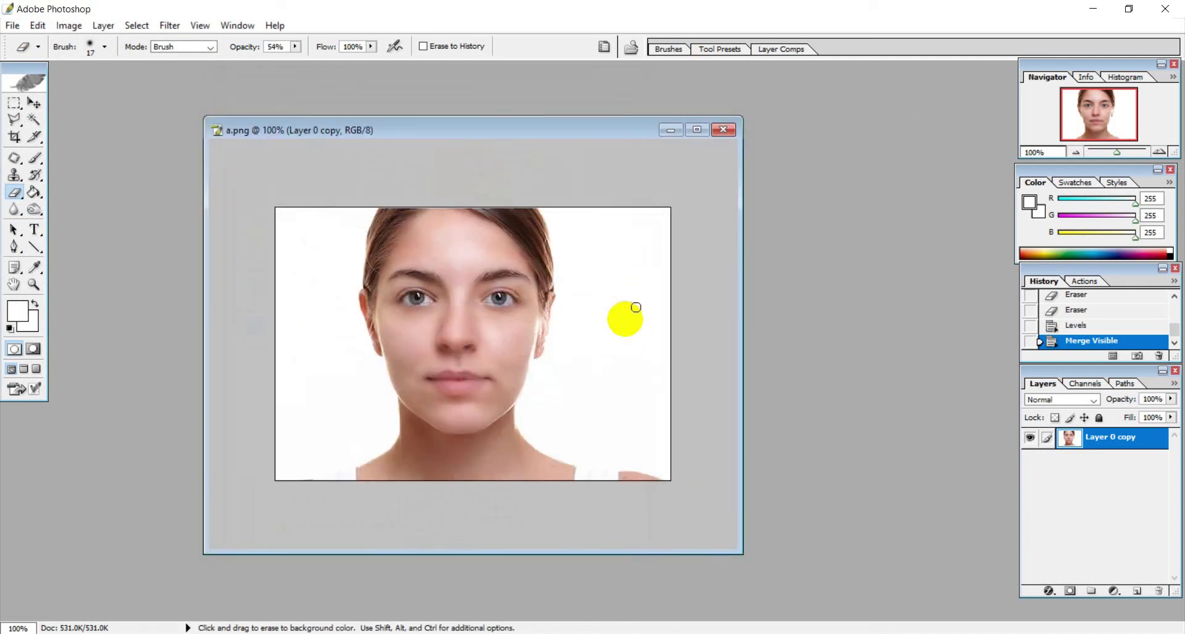
Minimize Photoshop and open the original a.png from the desktop
{"action": "left_click", "coordinate": [1093, 8]}
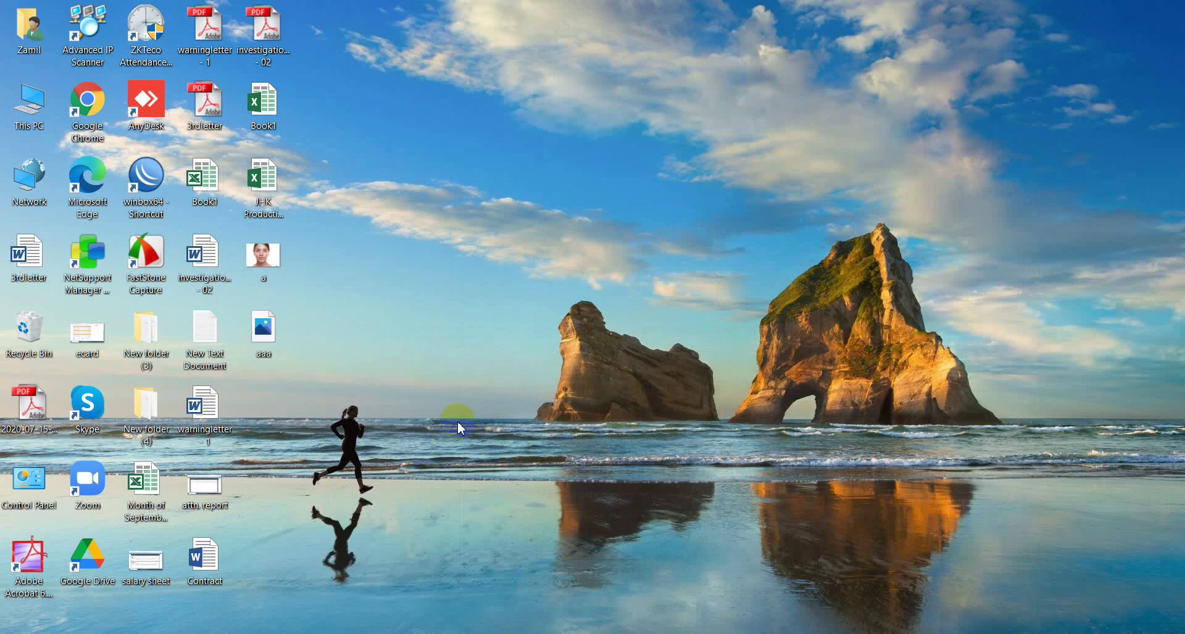
{"action": "left_click", "coordinate": [263, 263]}
{"action": "double_click", "coordinate": [263, 264]}
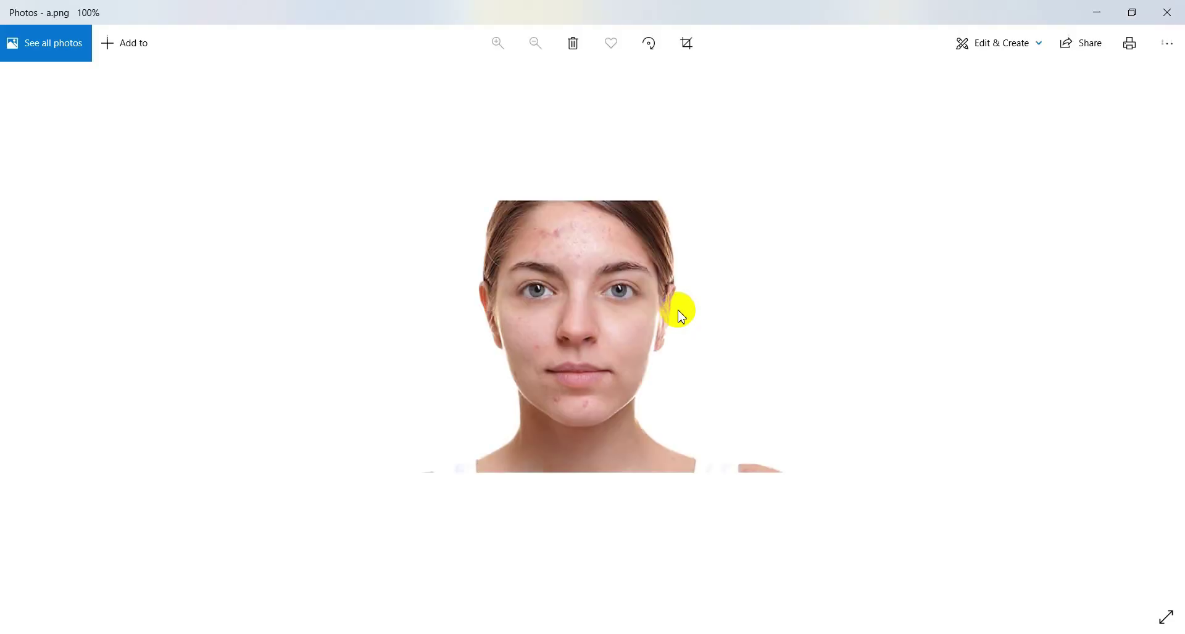
Zoom in and out on a.png in Photos, then advance to the retouched aaa.png
{"action": "scroll", "coordinate": [652, 342], "scroll_direction": "up", "scroll_amount": 1}
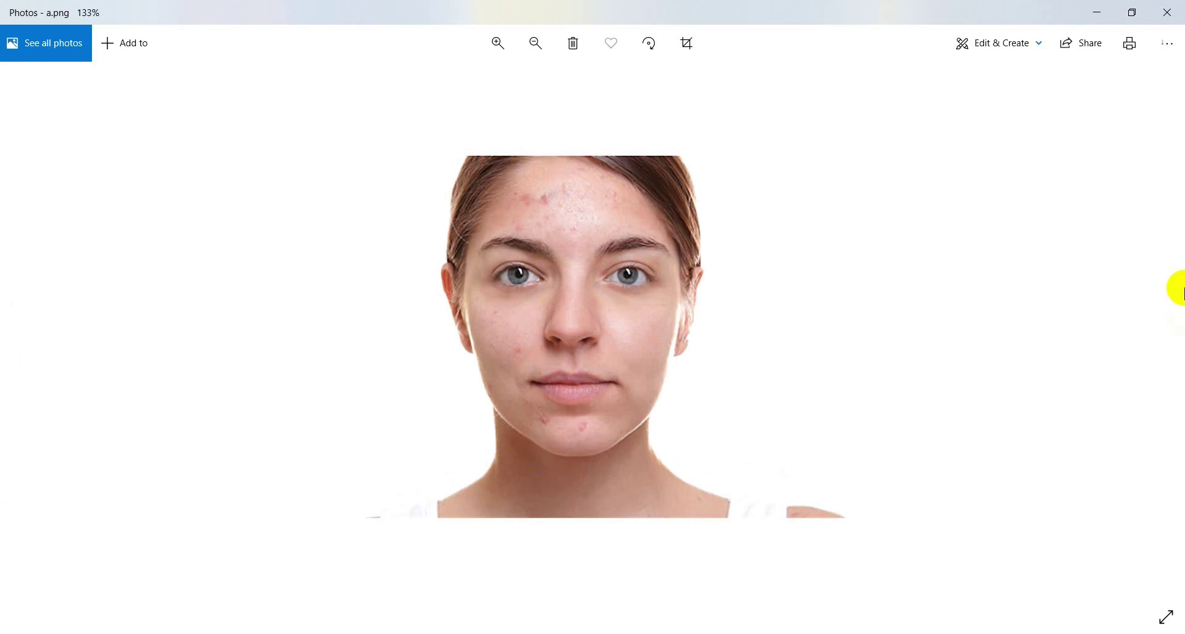
{"action": "scroll", "coordinate": [562, 271], "scroll_direction": "down", "scroll_amount": 1}
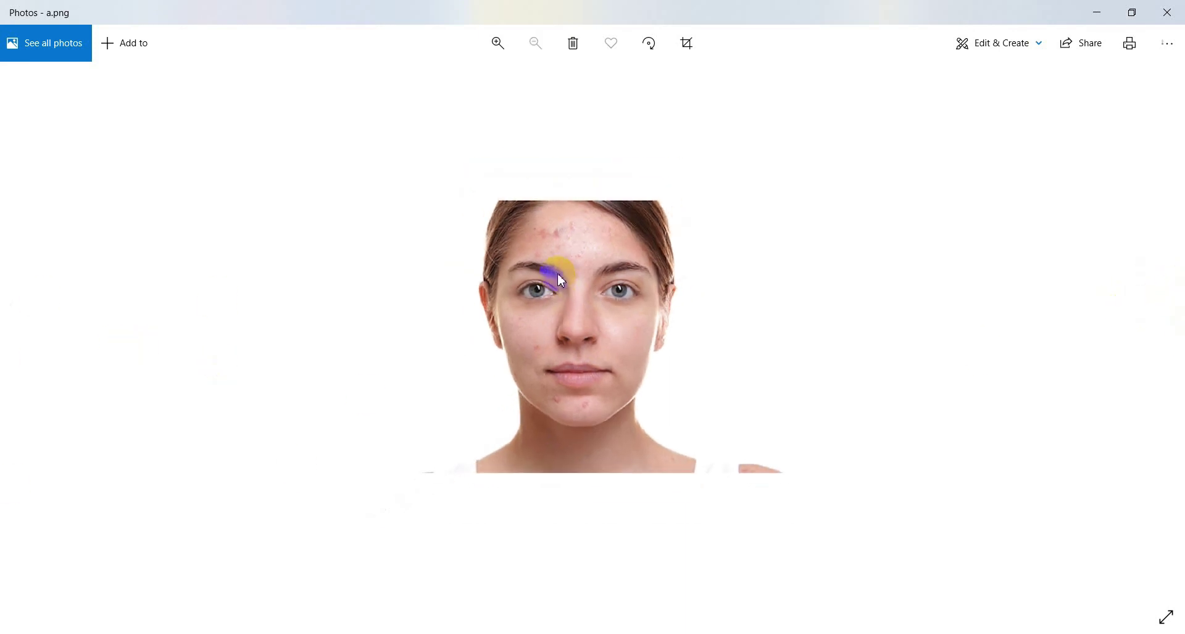
{"action": "left_click", "coordinate": [1165, 333]}
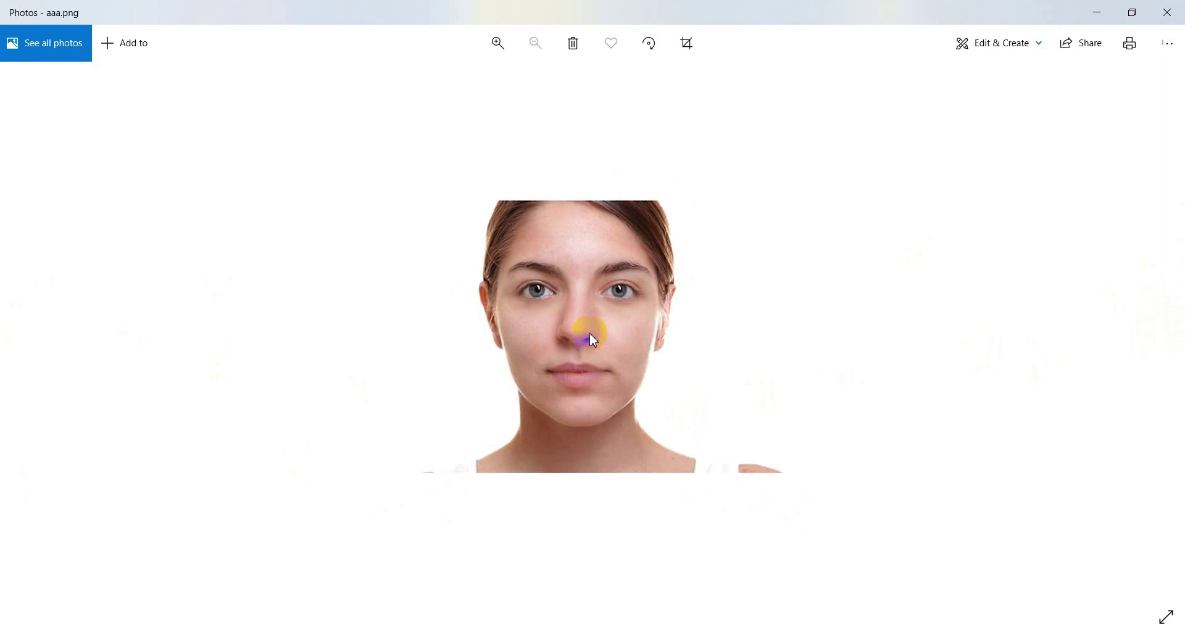